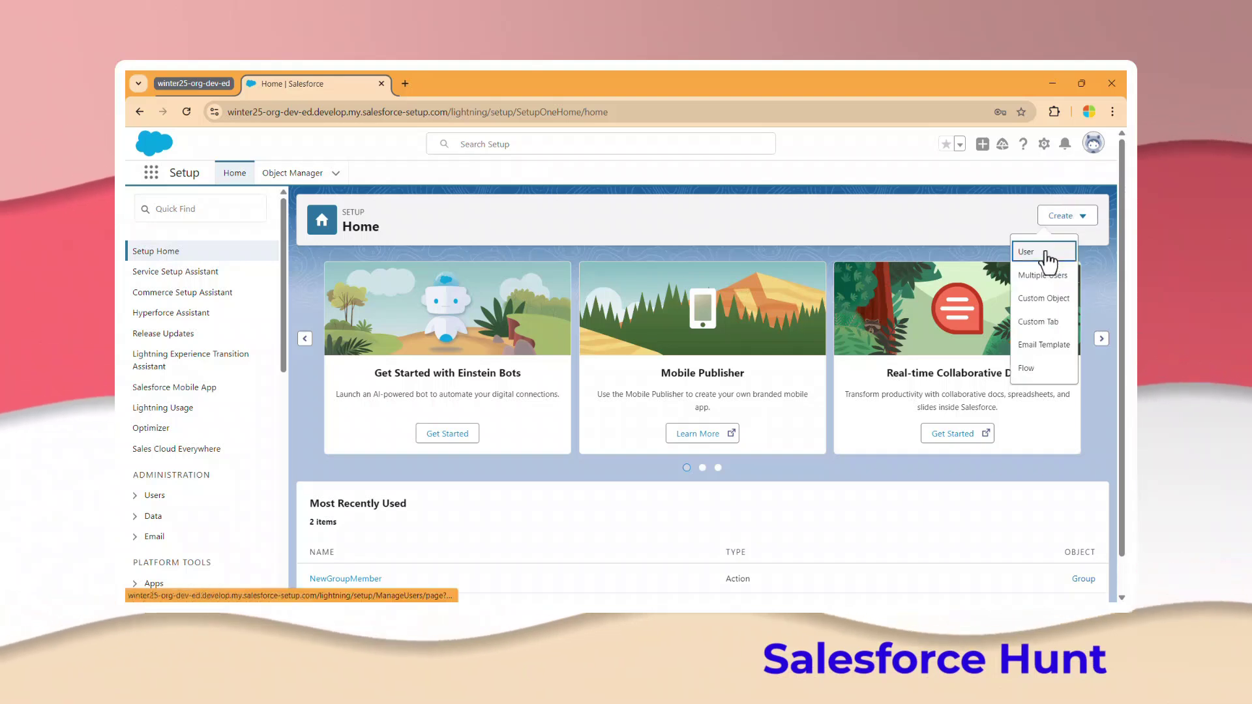
Step: Create a new Screen Flow from scratch on the auto-layout canvas
left_click(820, 389)
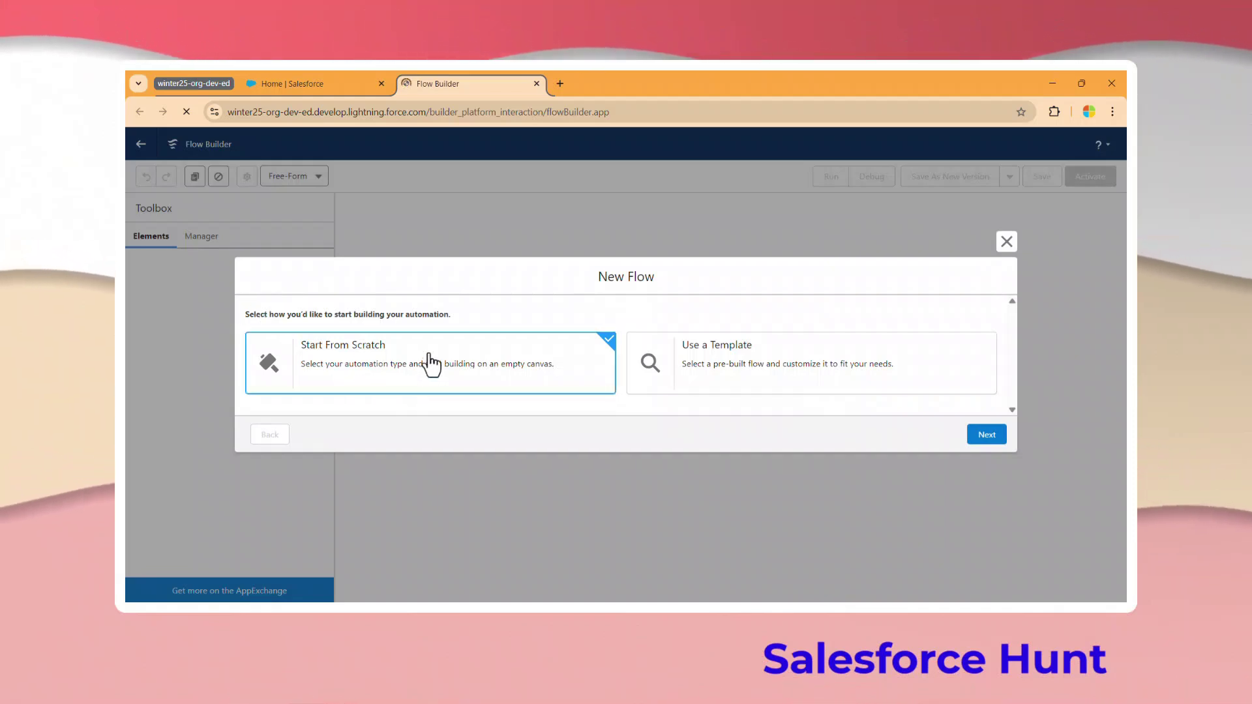
left_click(997, 438)
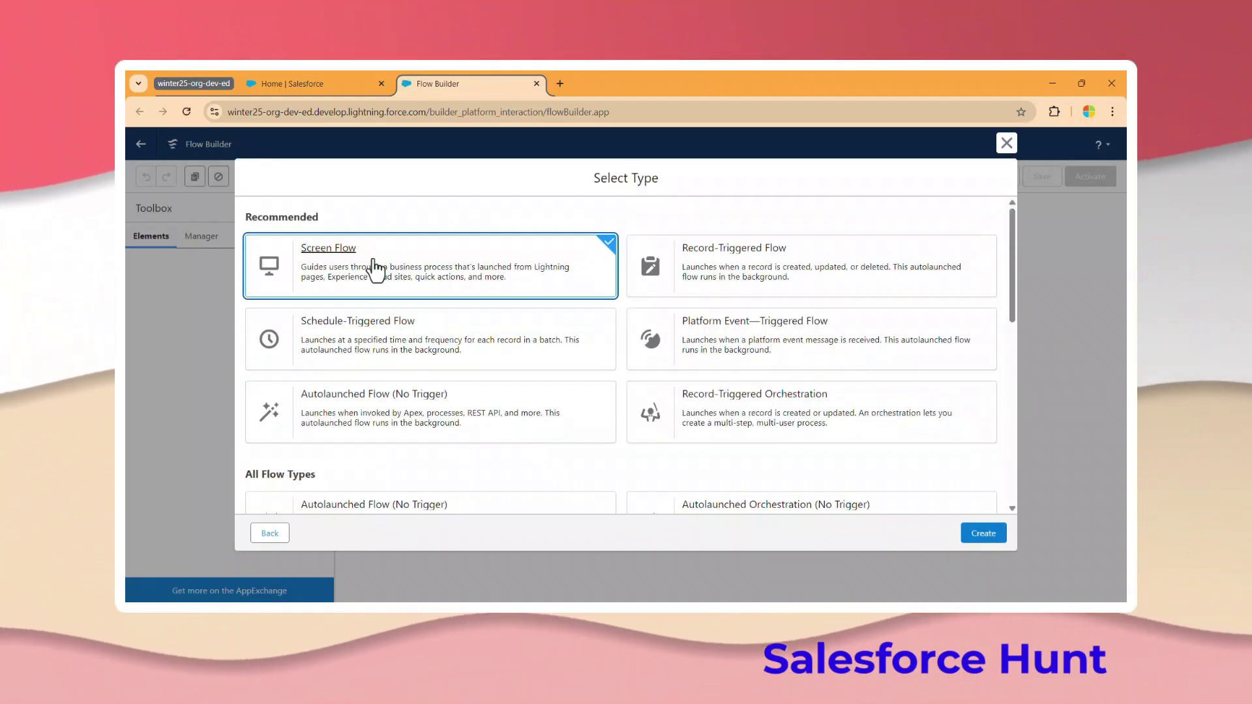
left_click(984, 535)
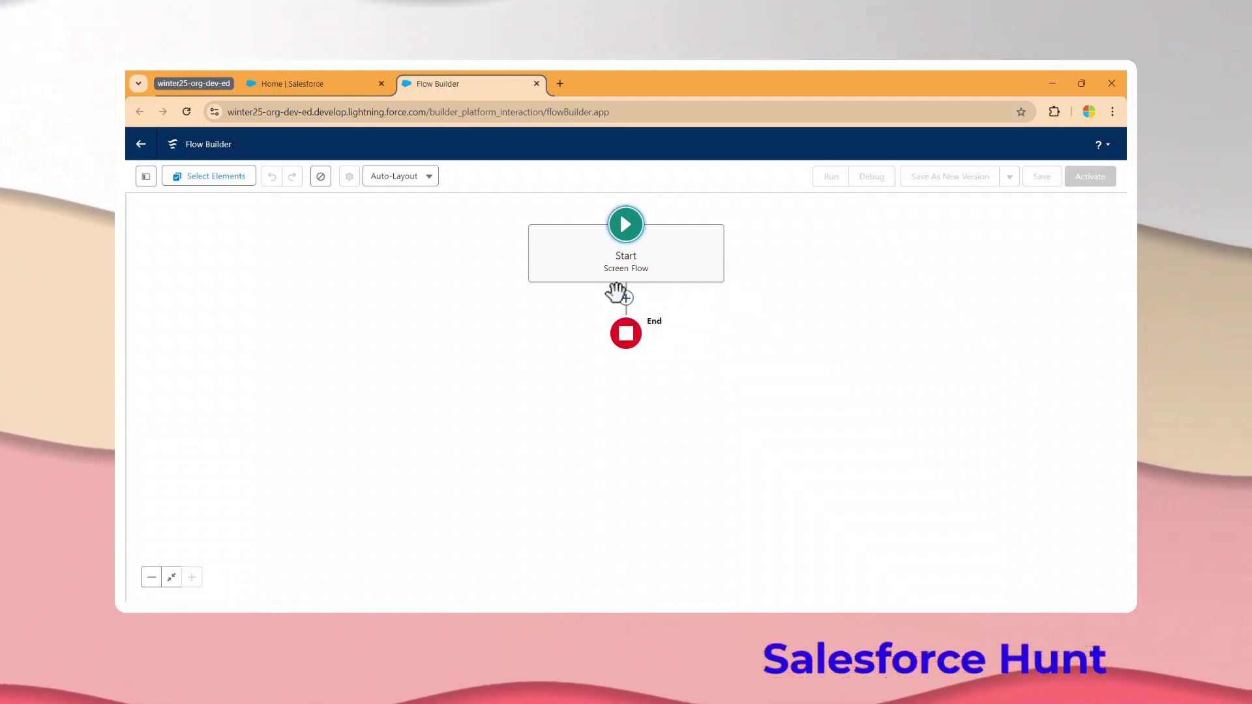
Step: Add a Get Records element after Start labelled 'Get Account'
left_click(626, 299)
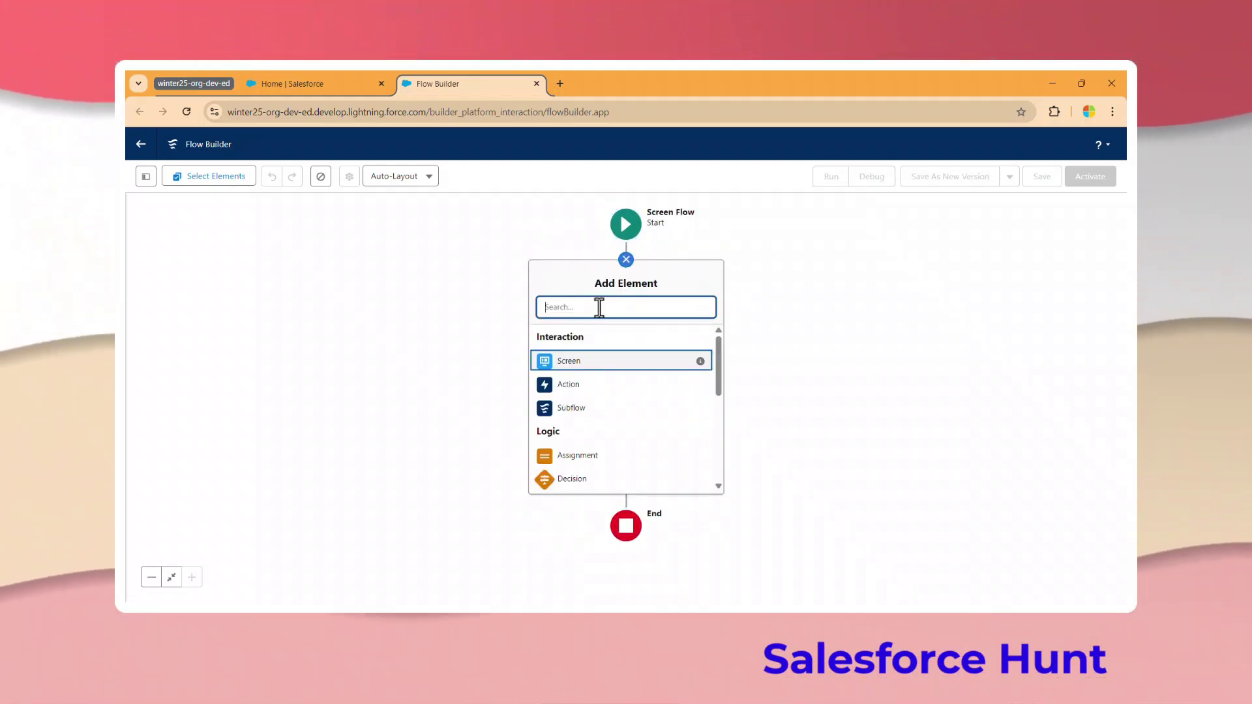
type("create")
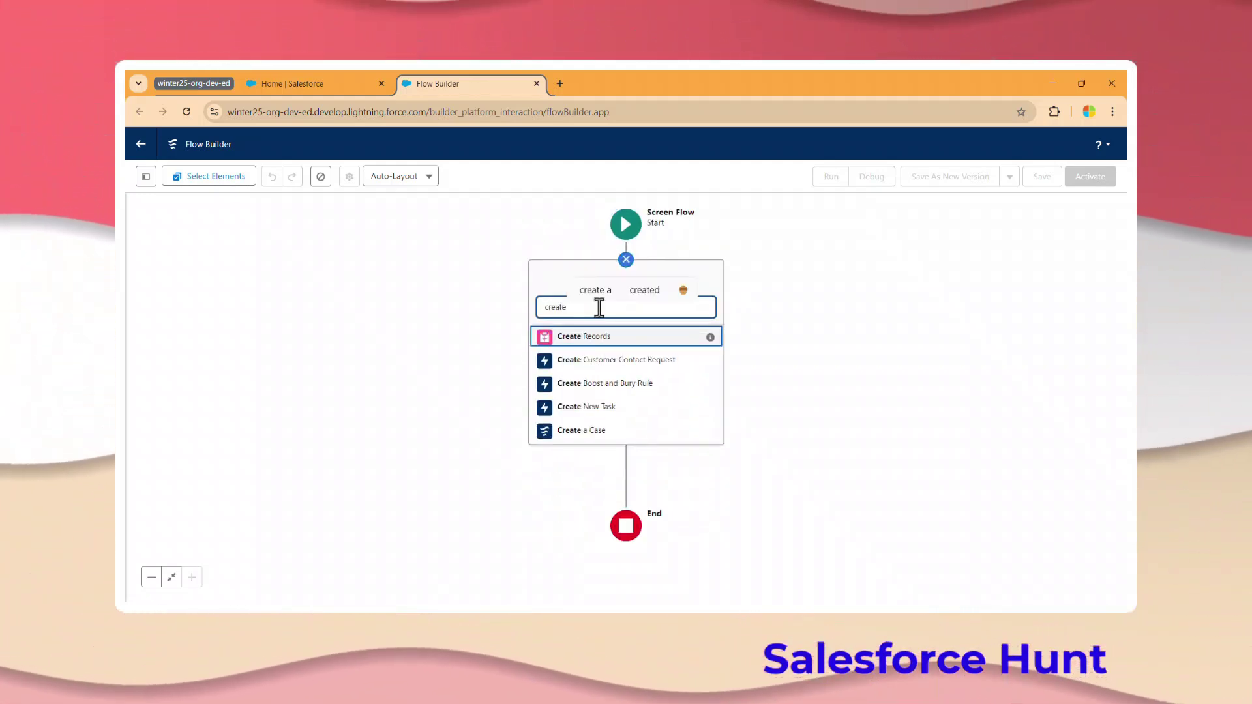
key("BackSpace")
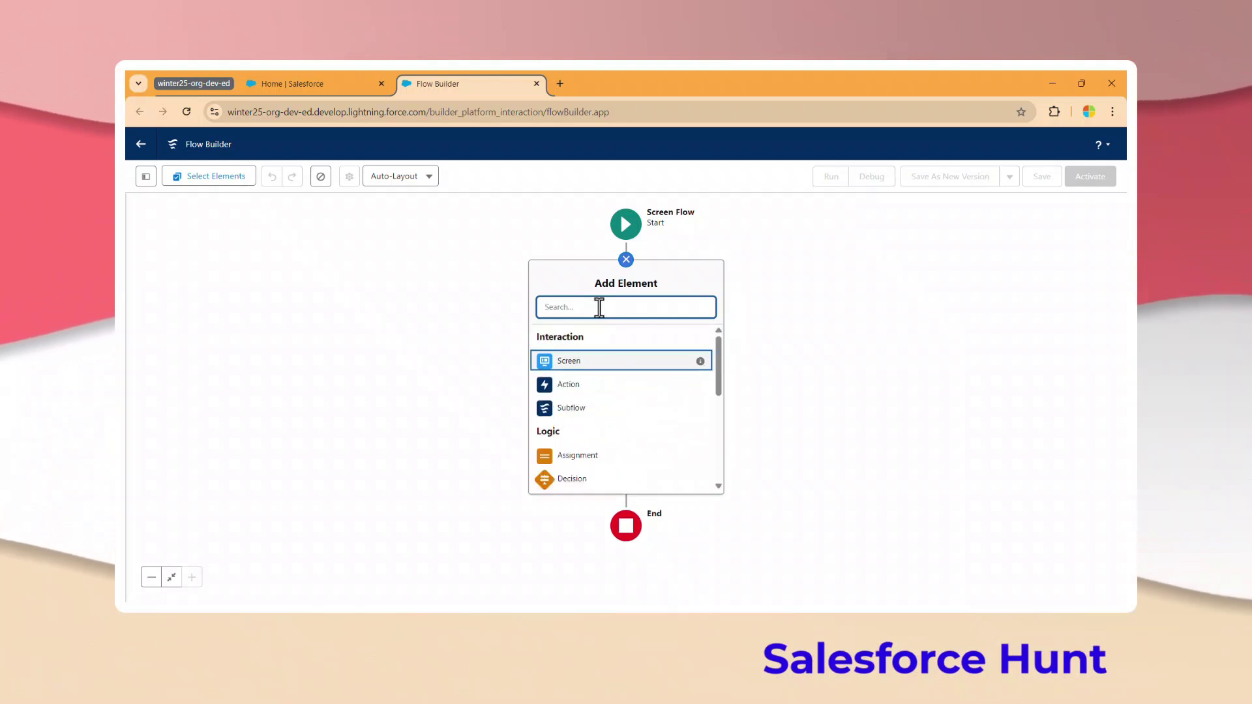
type("get")
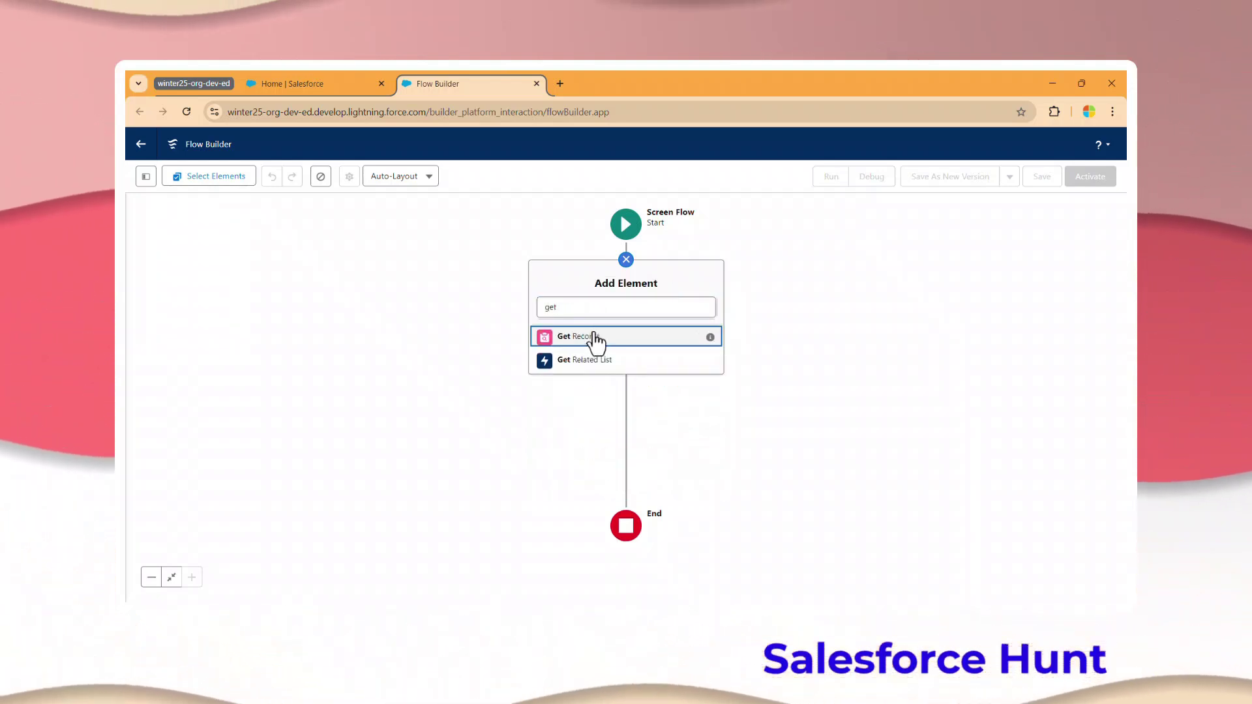
left_click(596, 341)
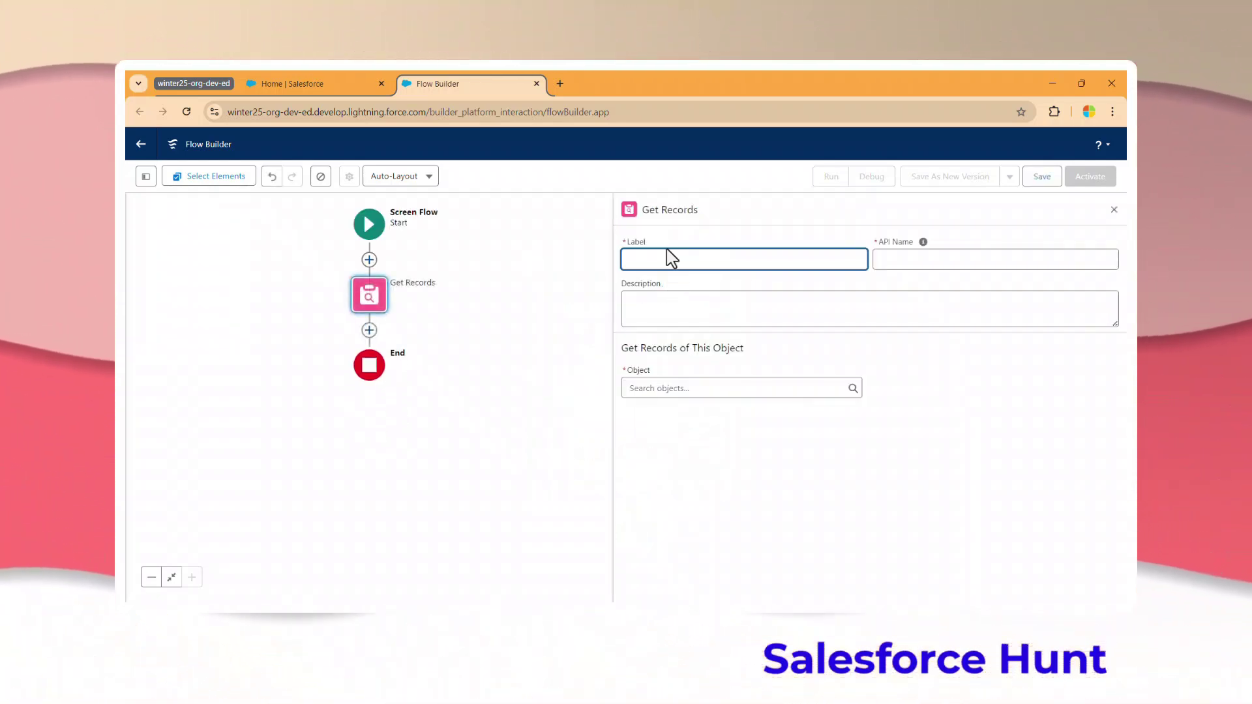
type("Get A")
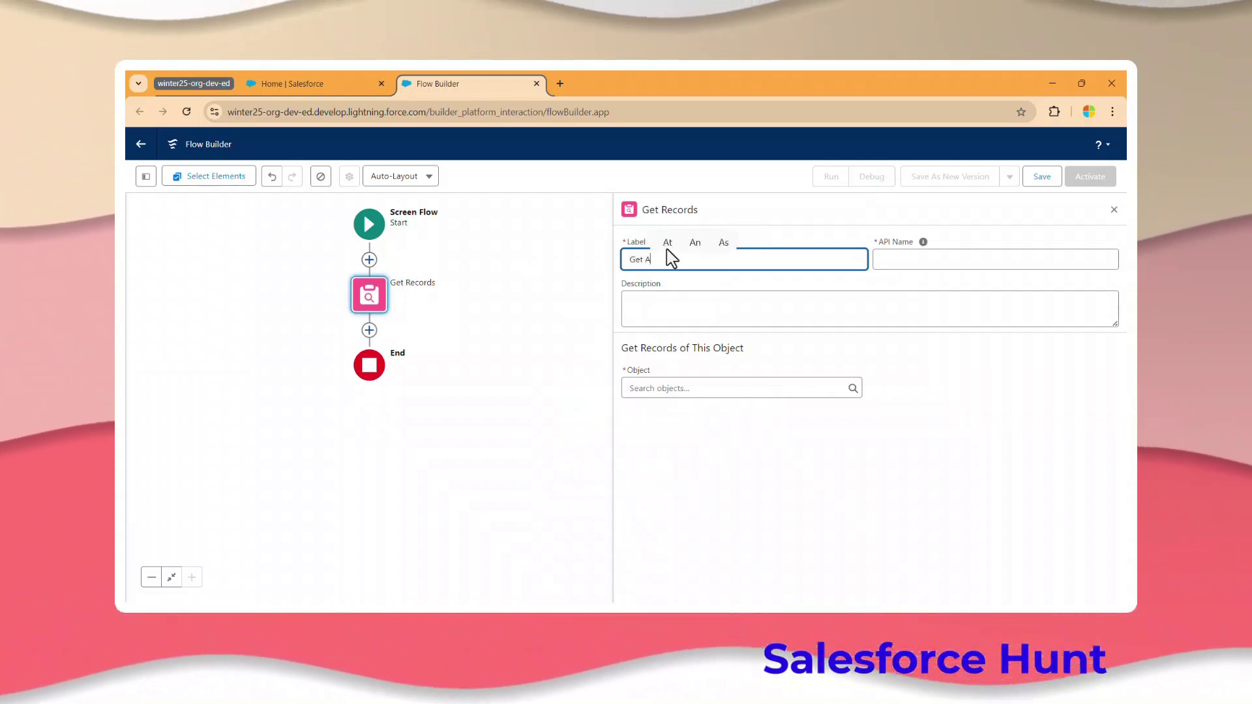
type("ccpunt")
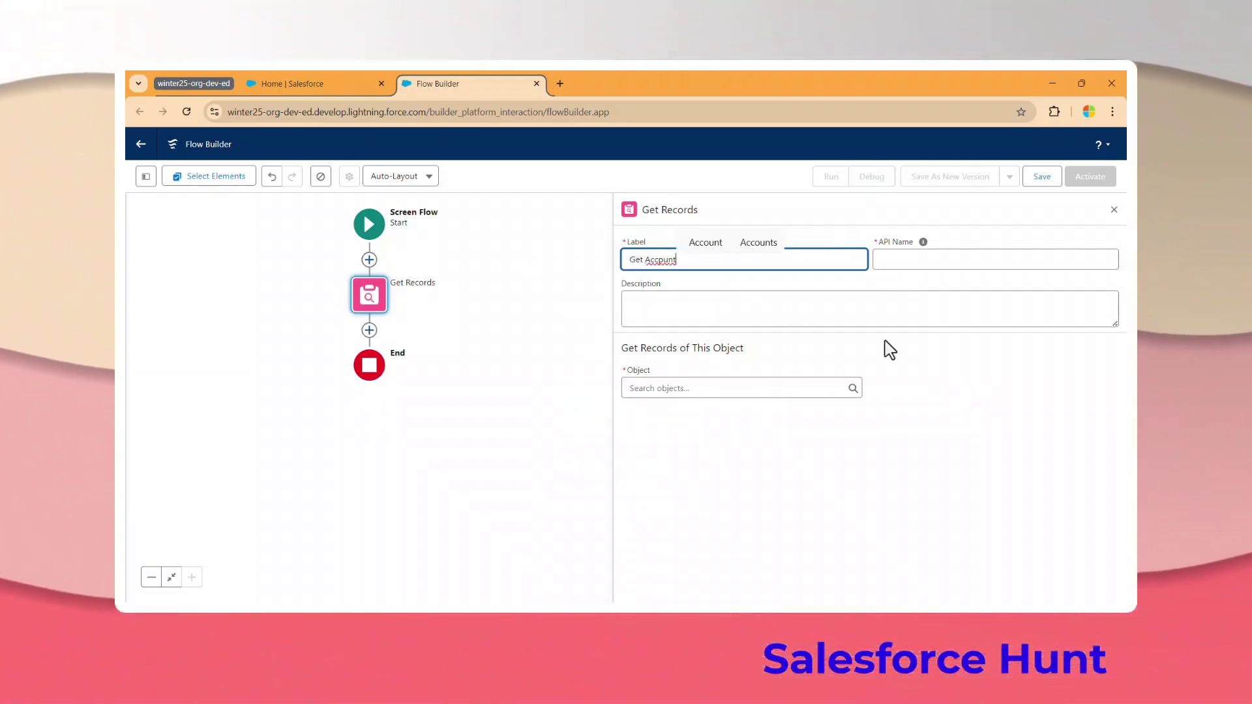
key("BackSpace")
key("BackSpace")
key("BackSpace")
key("BackSpace")
type("ount")
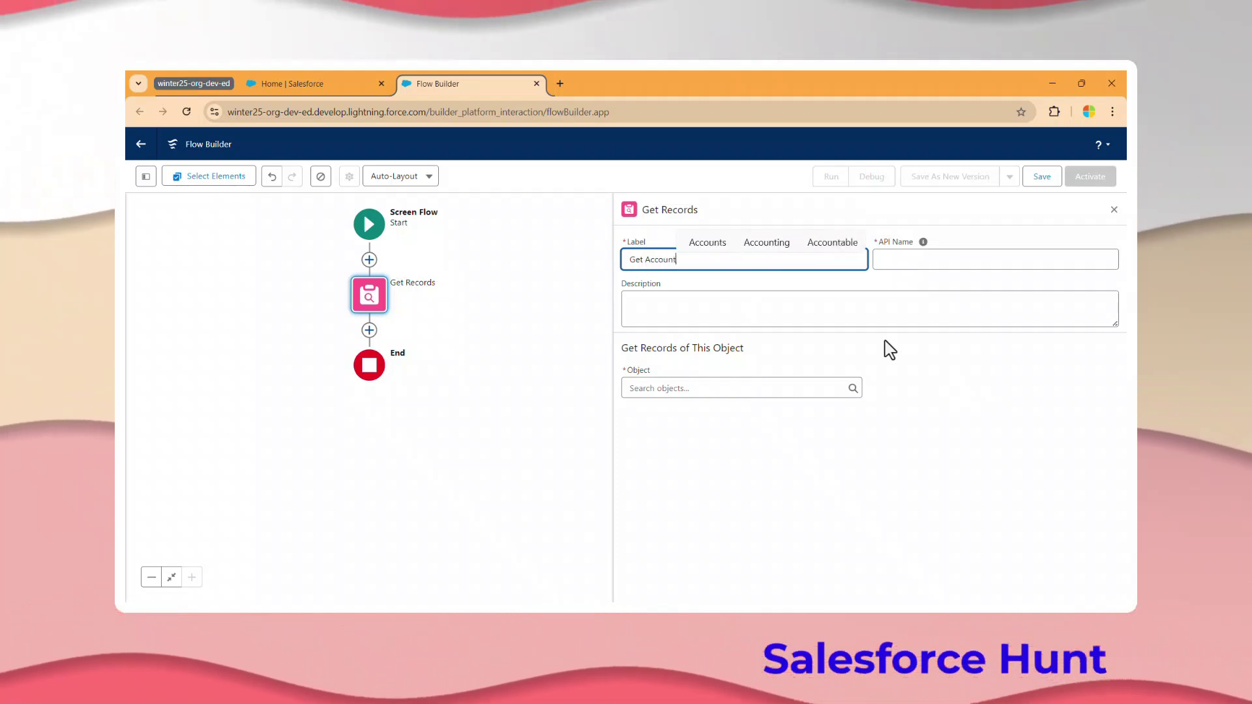
key("Tab")
Step: Set Get Account to retrieve all Account records with condition None, storing all records
left_click(676, 388)
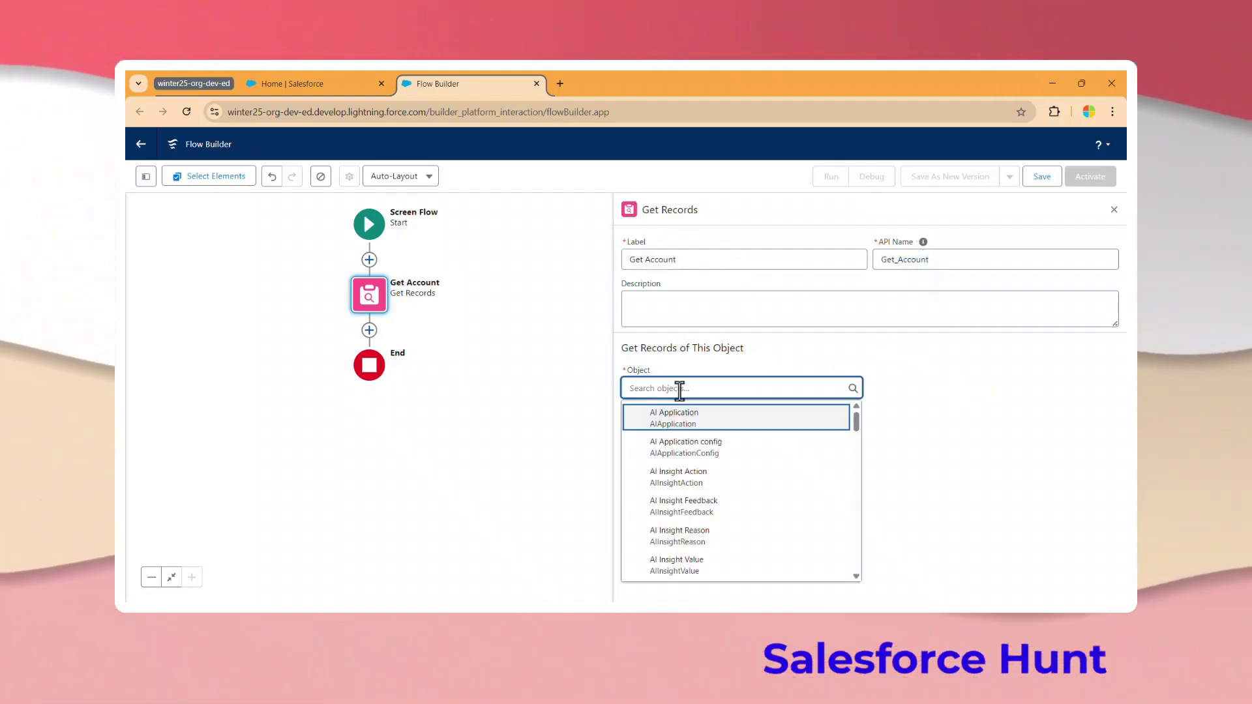
type("acc")
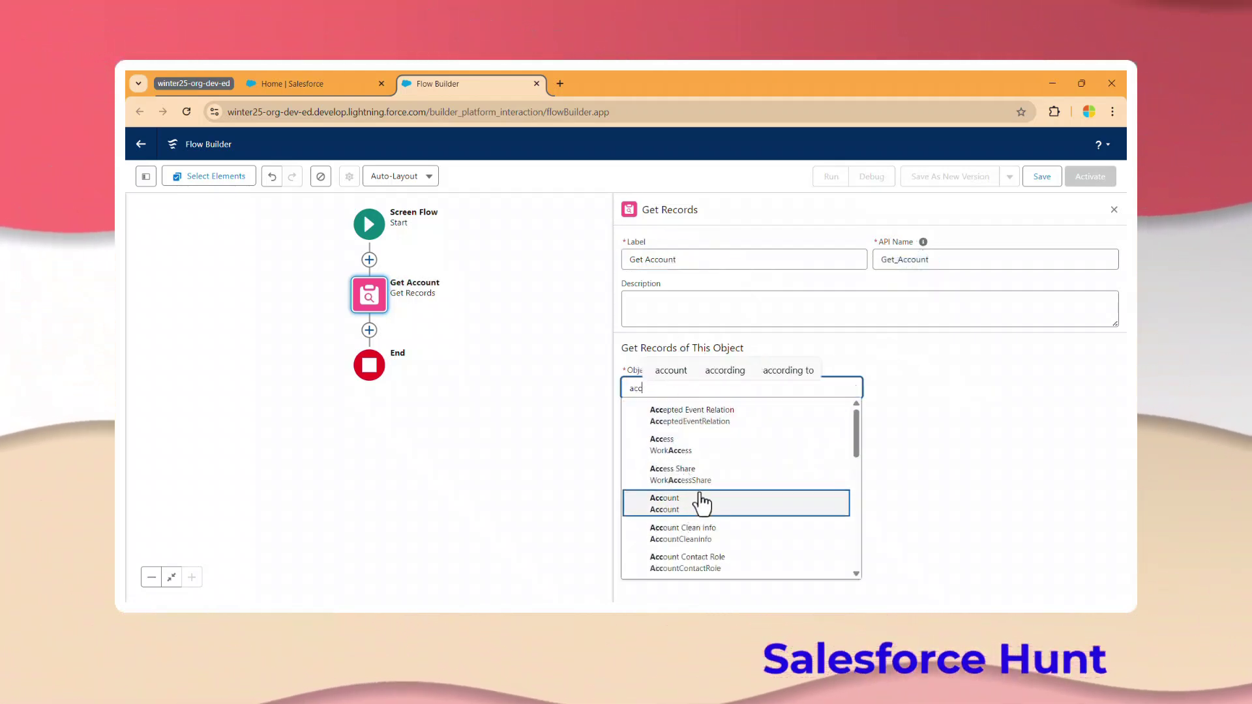
left_click(697, 506)
scroll(713, 498, "down", 3)
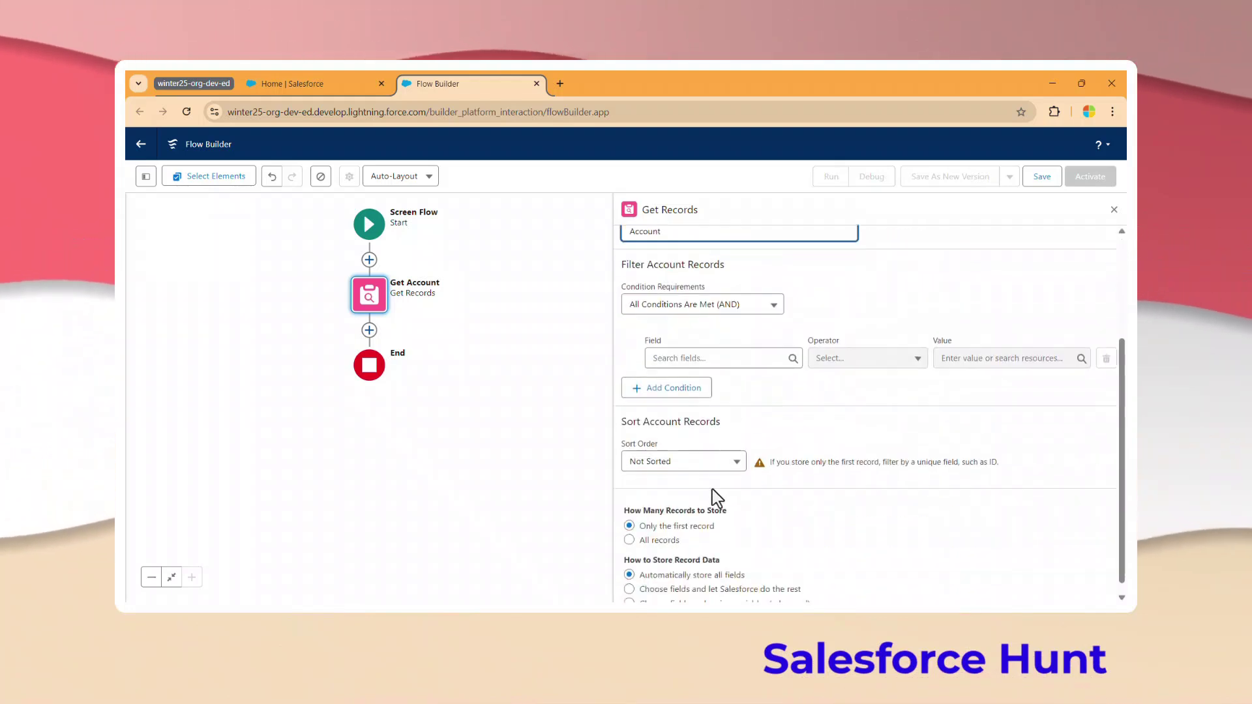
left_click(729, 307)
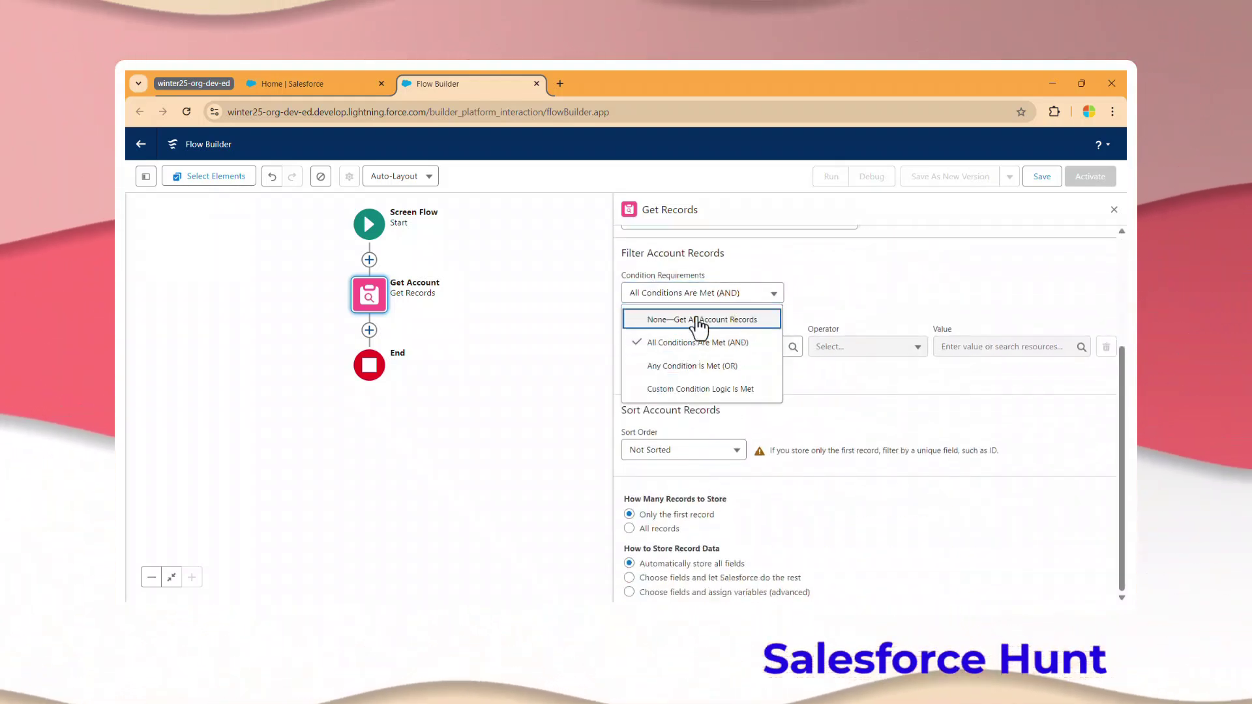
left_click(671, 324)
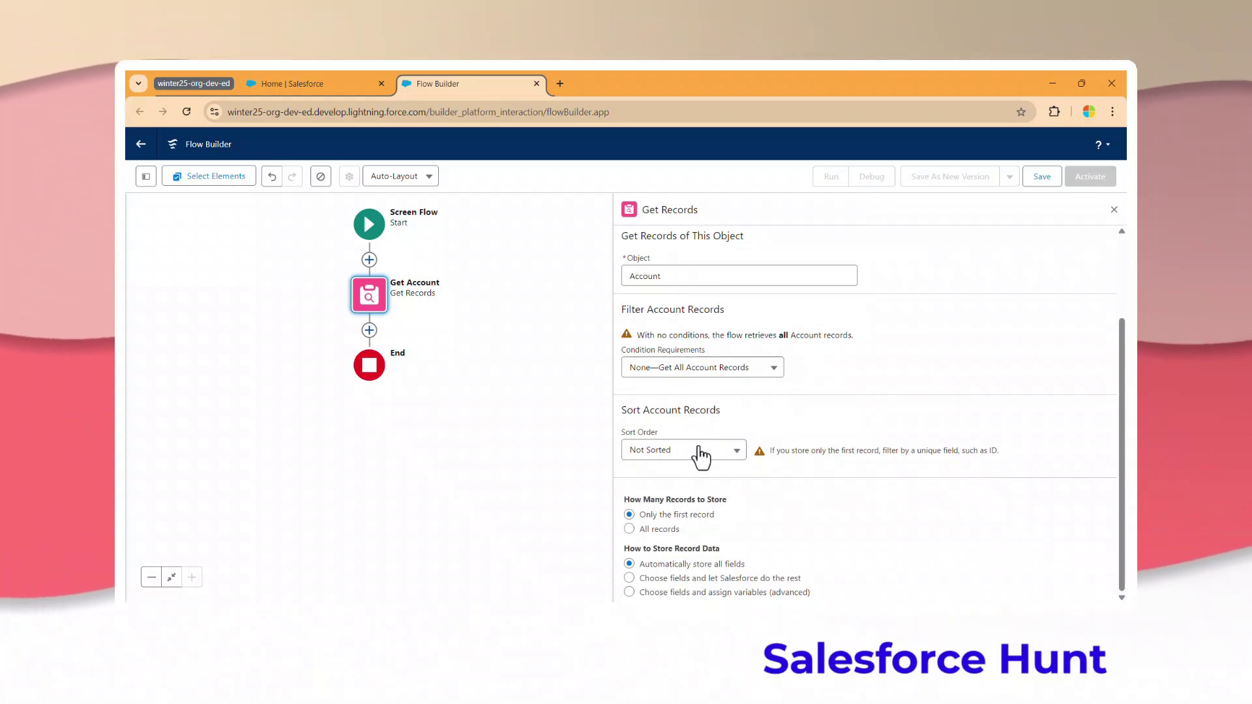
left_click(652, 528)
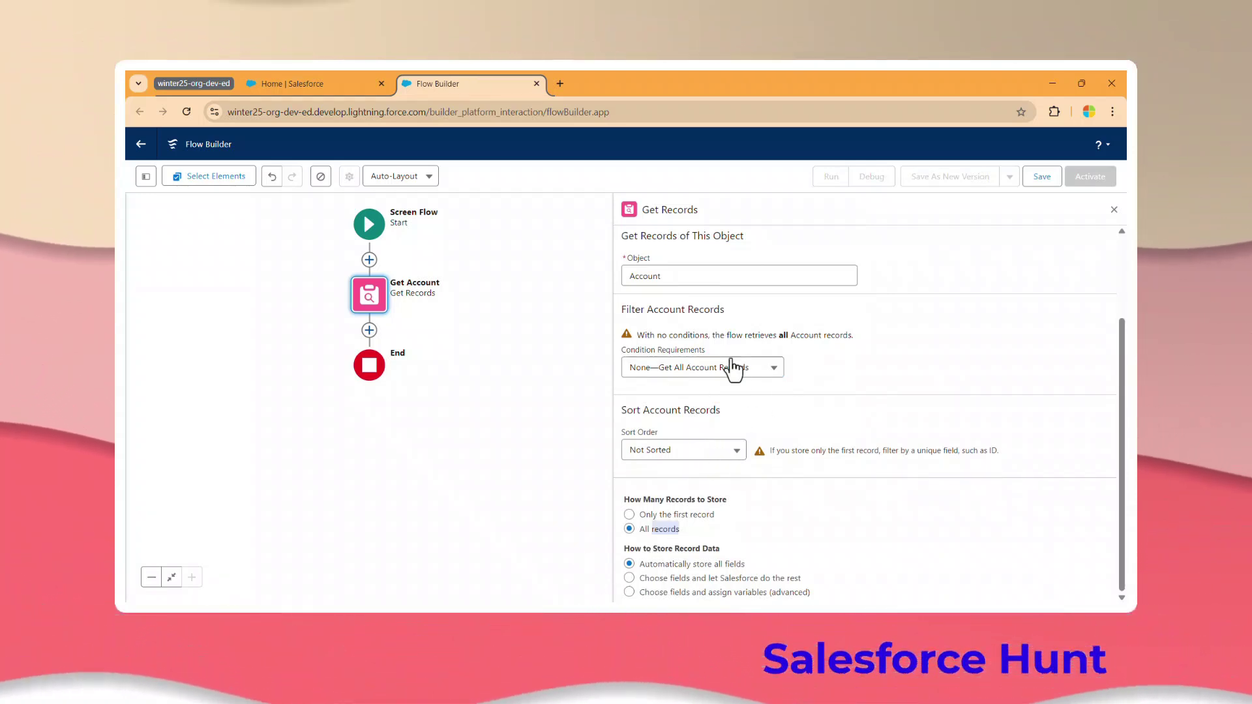
scroll(732, 375, "up", 3)
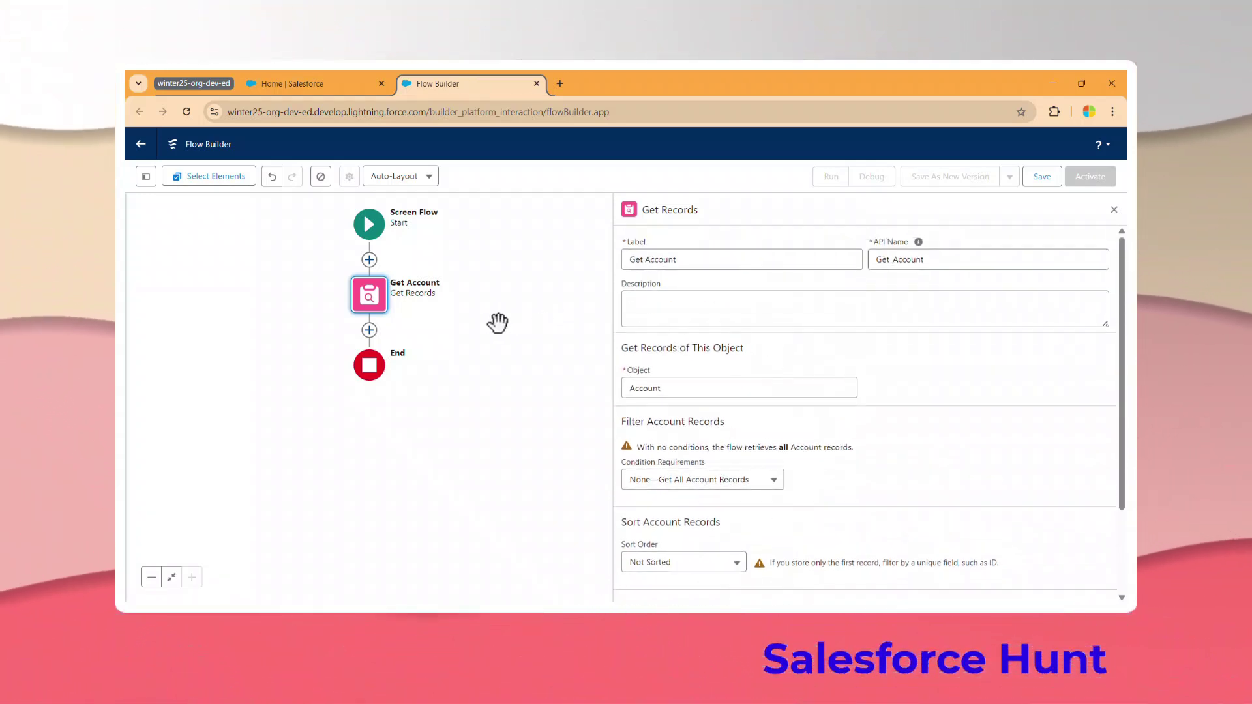
left_click(369, 330)
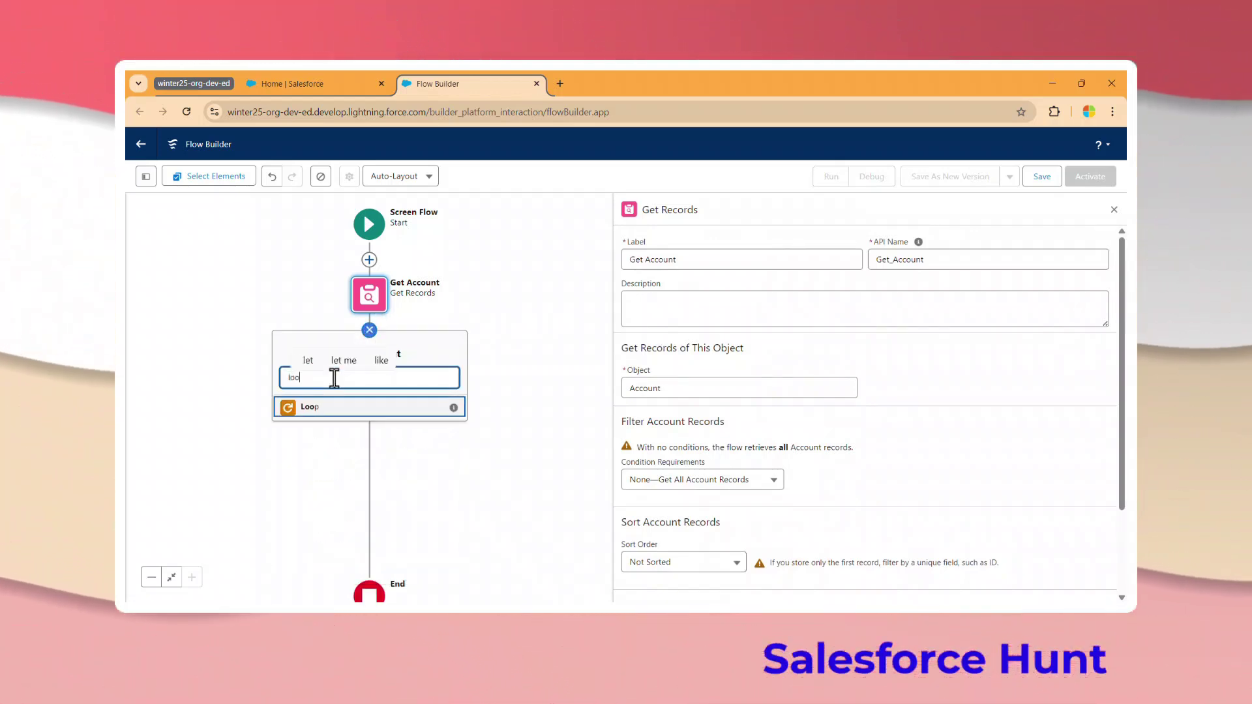
Step: Add a Loop labelled 'Get Account from Loop' over the Accounts from Get Account
type("loo")
left_click(328, 416)
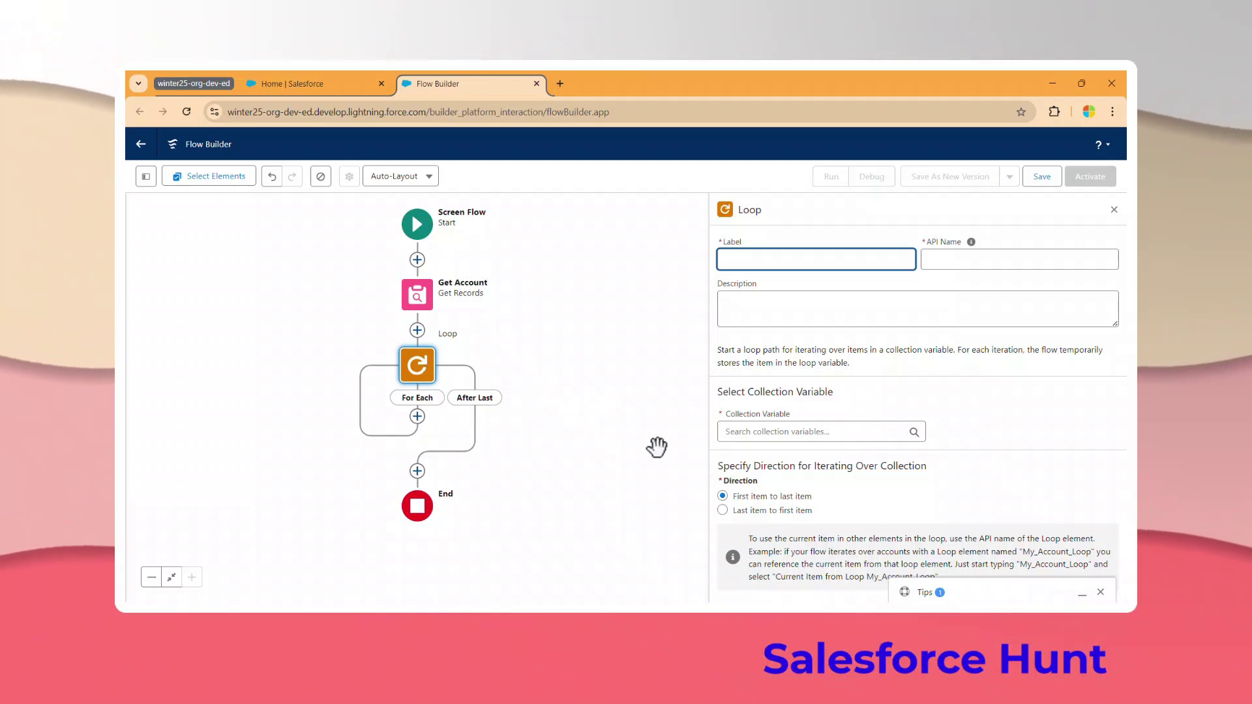
left_click(953, 595)
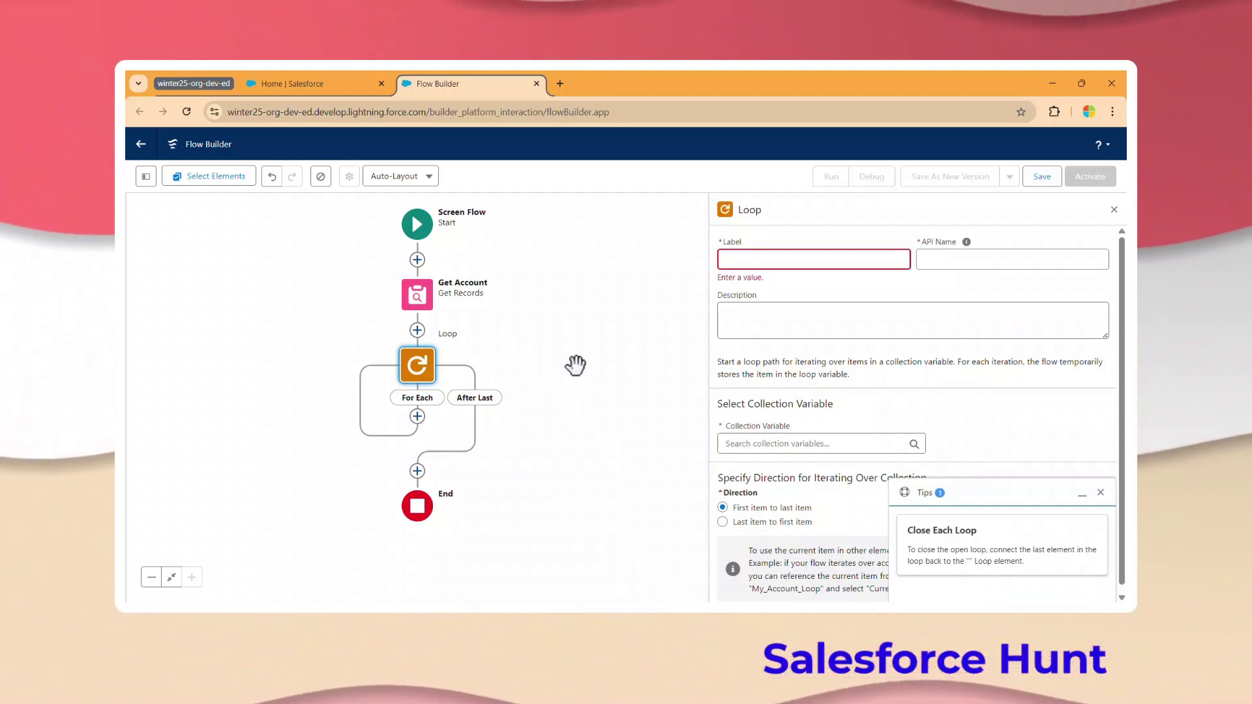
left_click(741, 263)
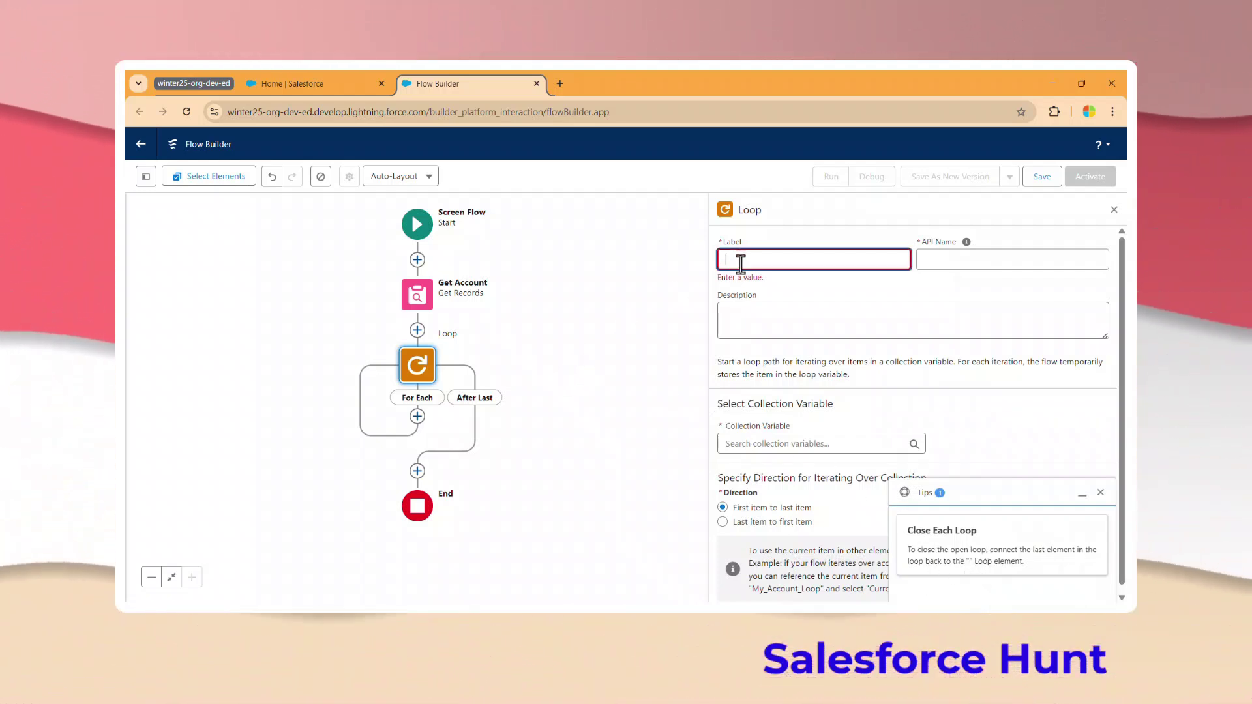
type("Get Account from")
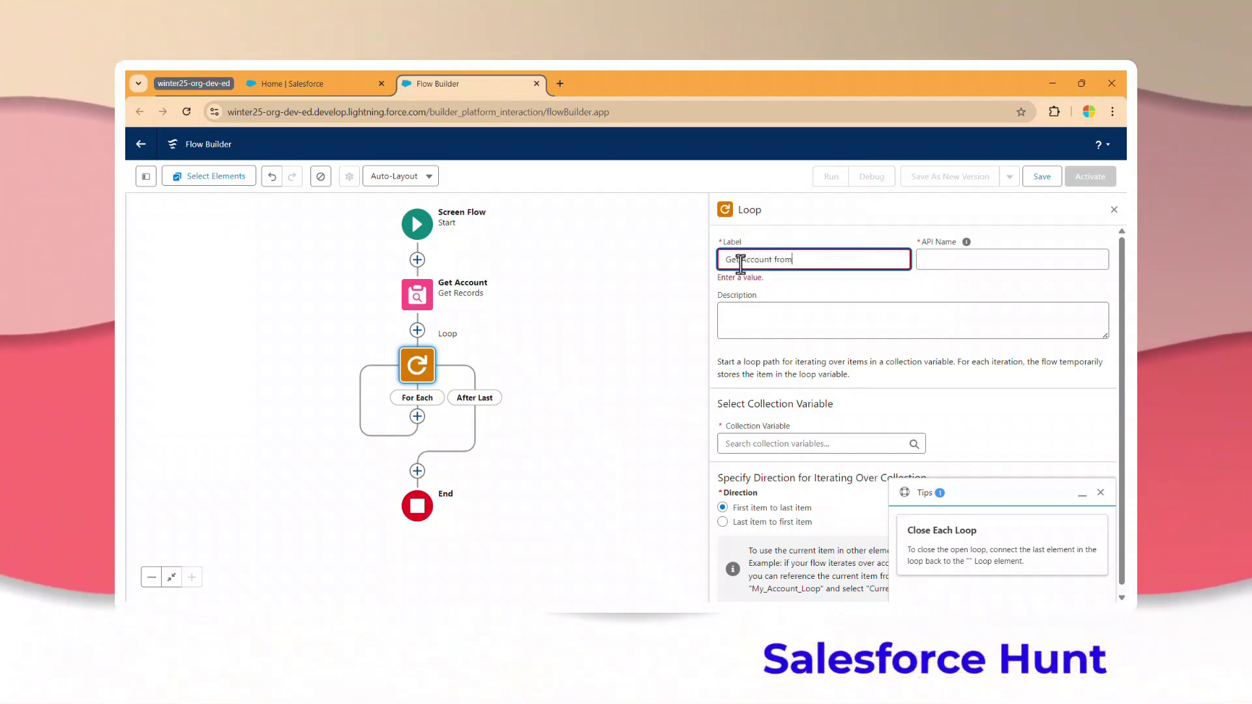
type(" Loop")
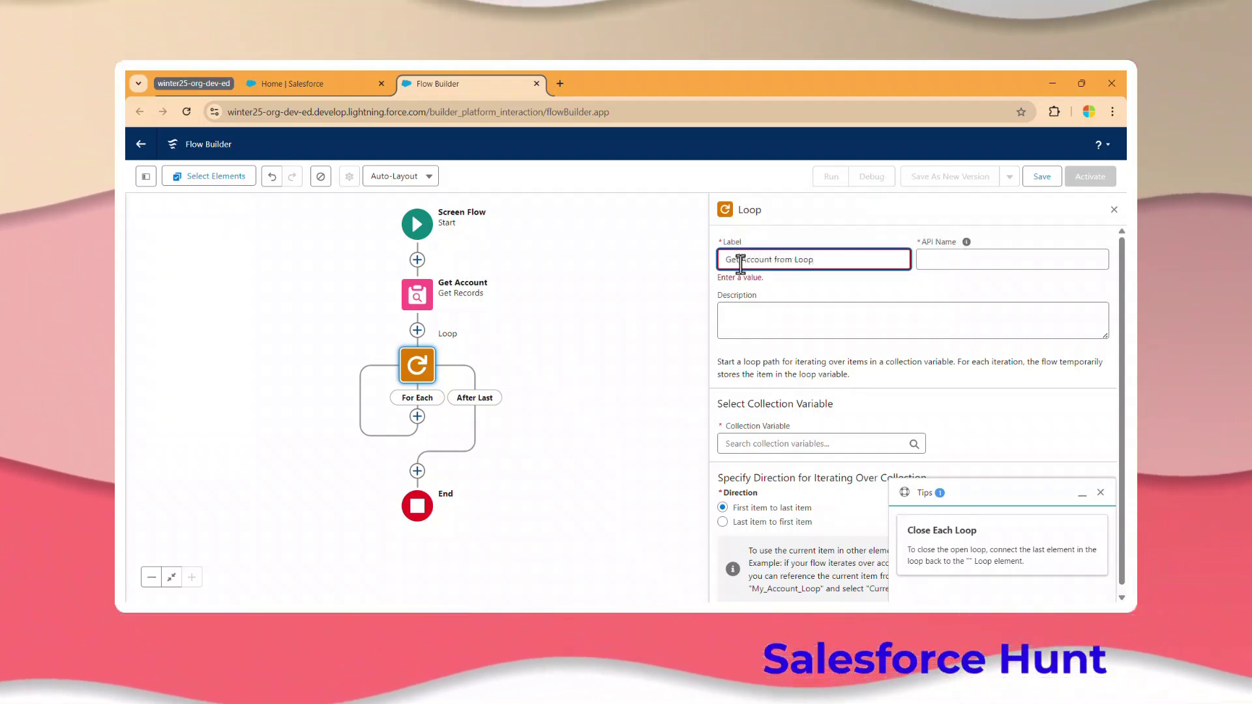
key("Tab")
left_click(764, 434)
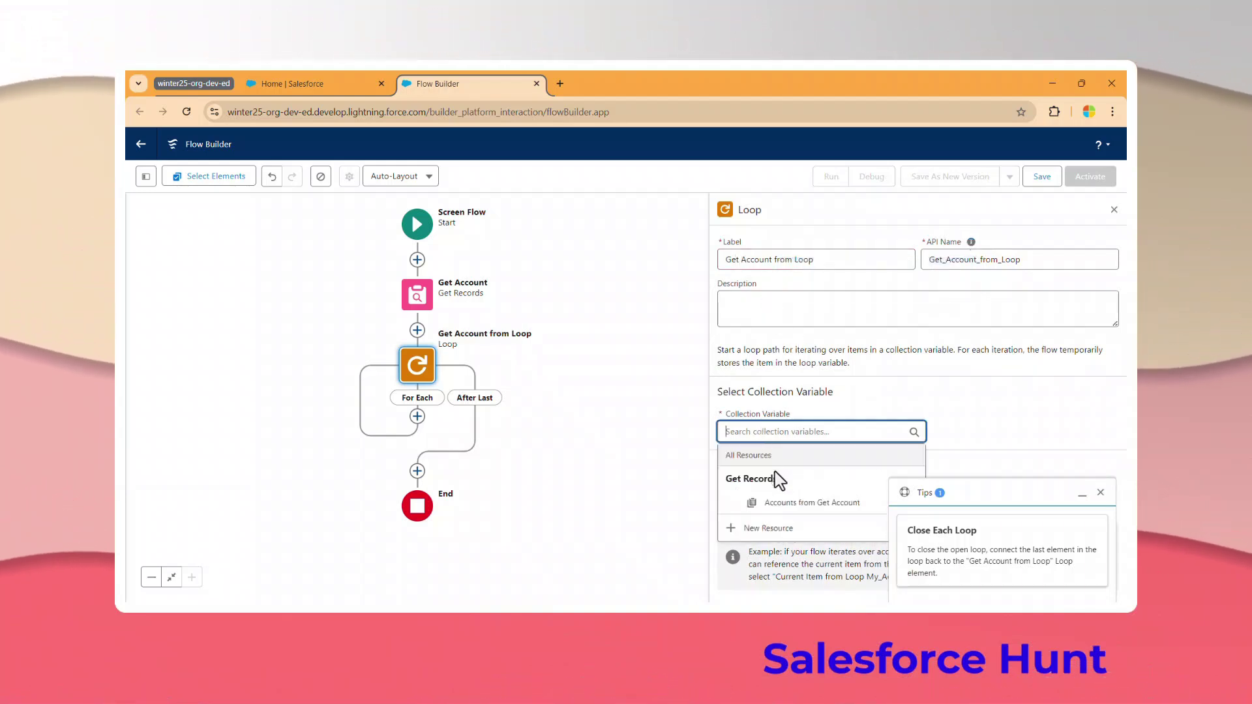
left_click(1101, 493)
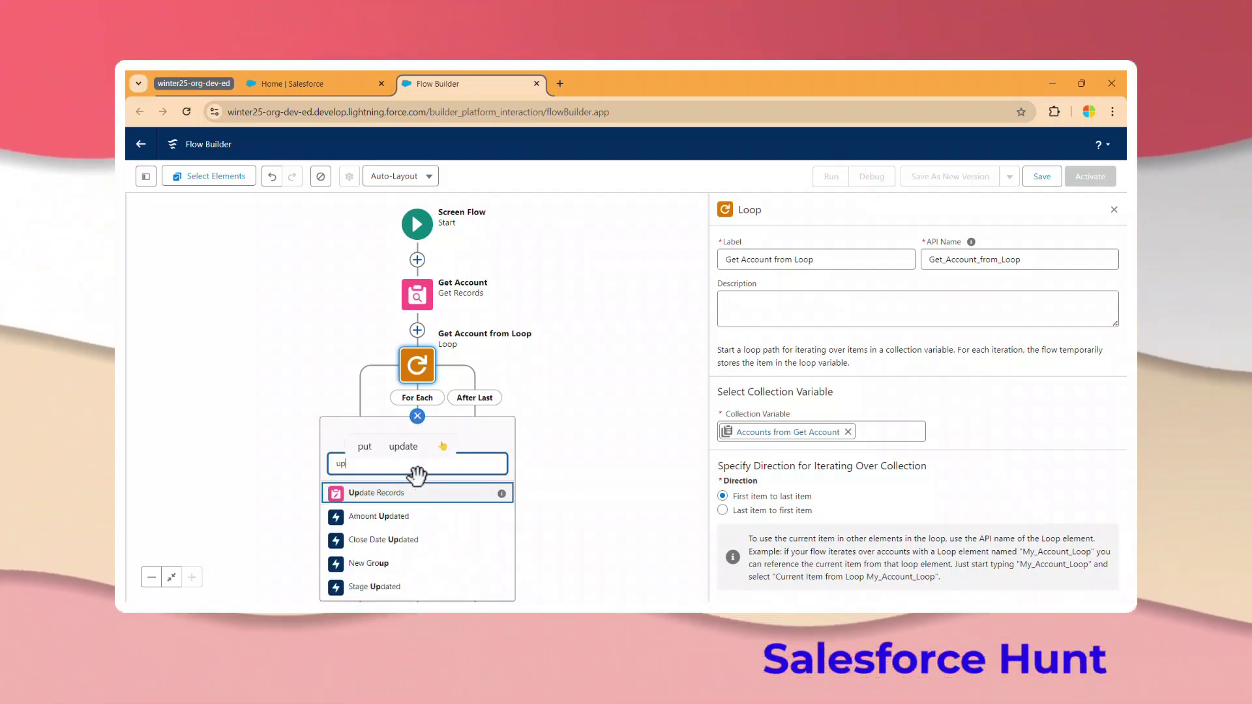
Step: Add an Update Records element 'Update Account' that updates the loop's Current Item
left_click(412, 495)
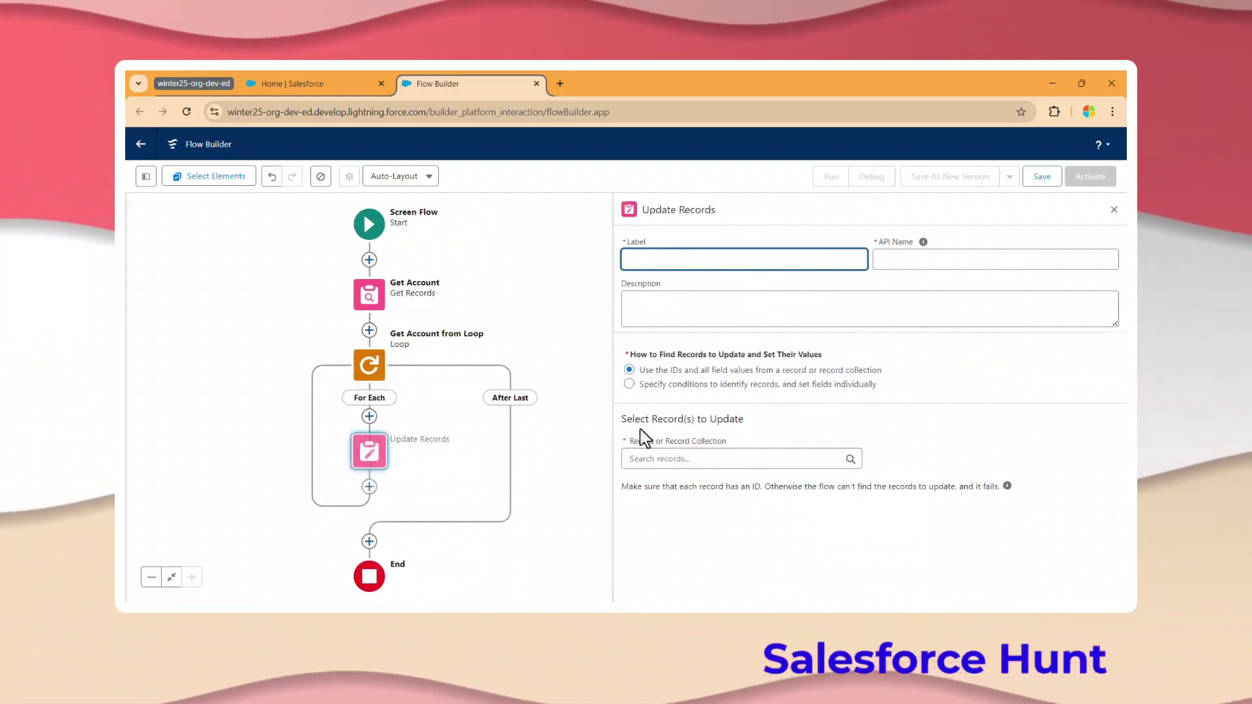
type("Upda")
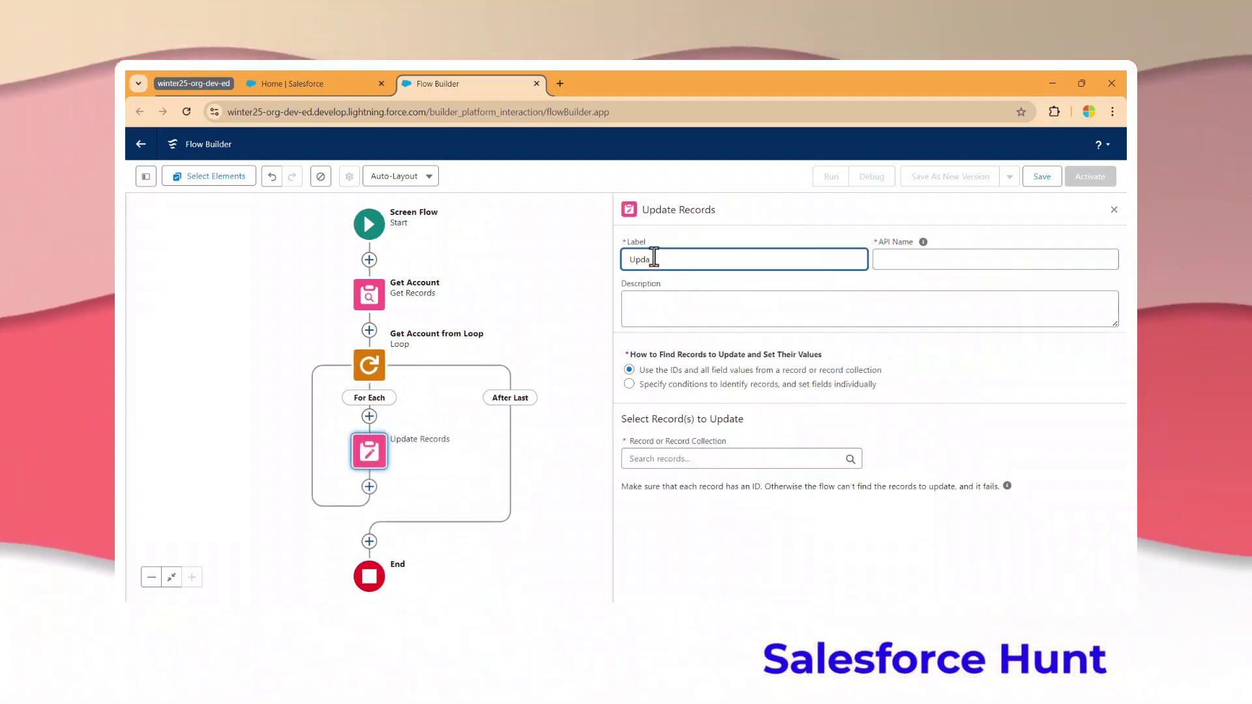
type("te Account")
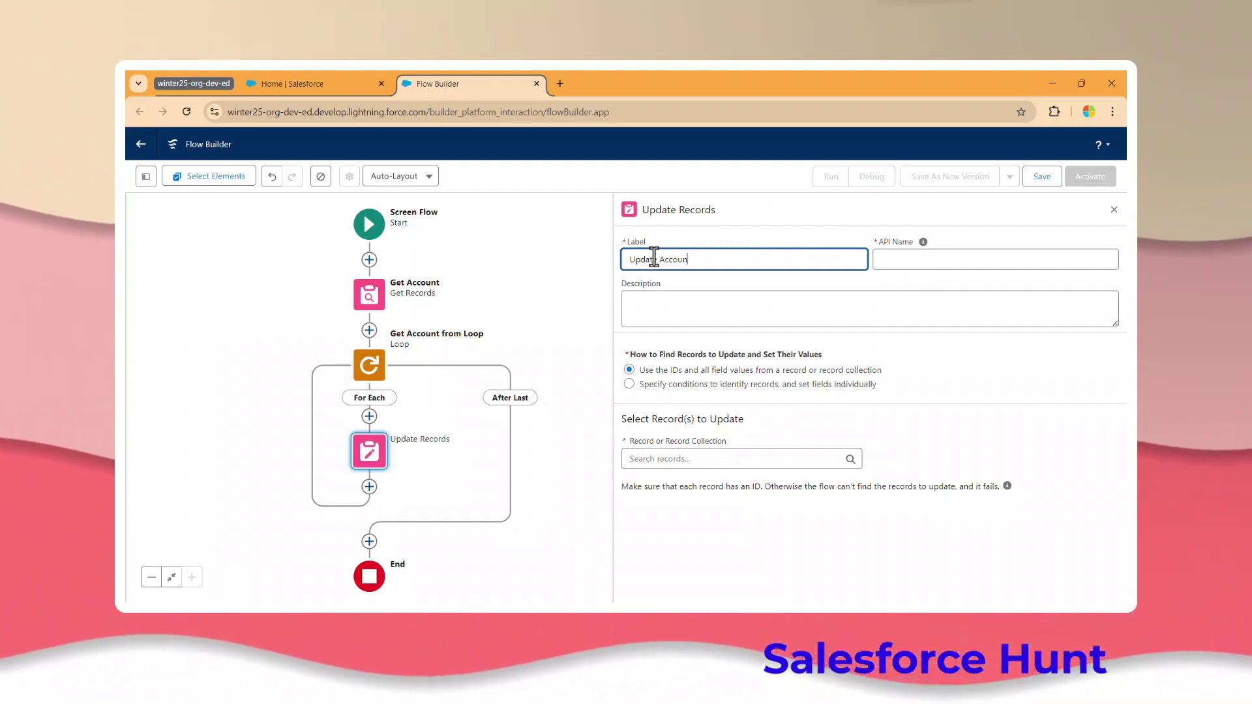
key("Tab")
left_click(685, 459)
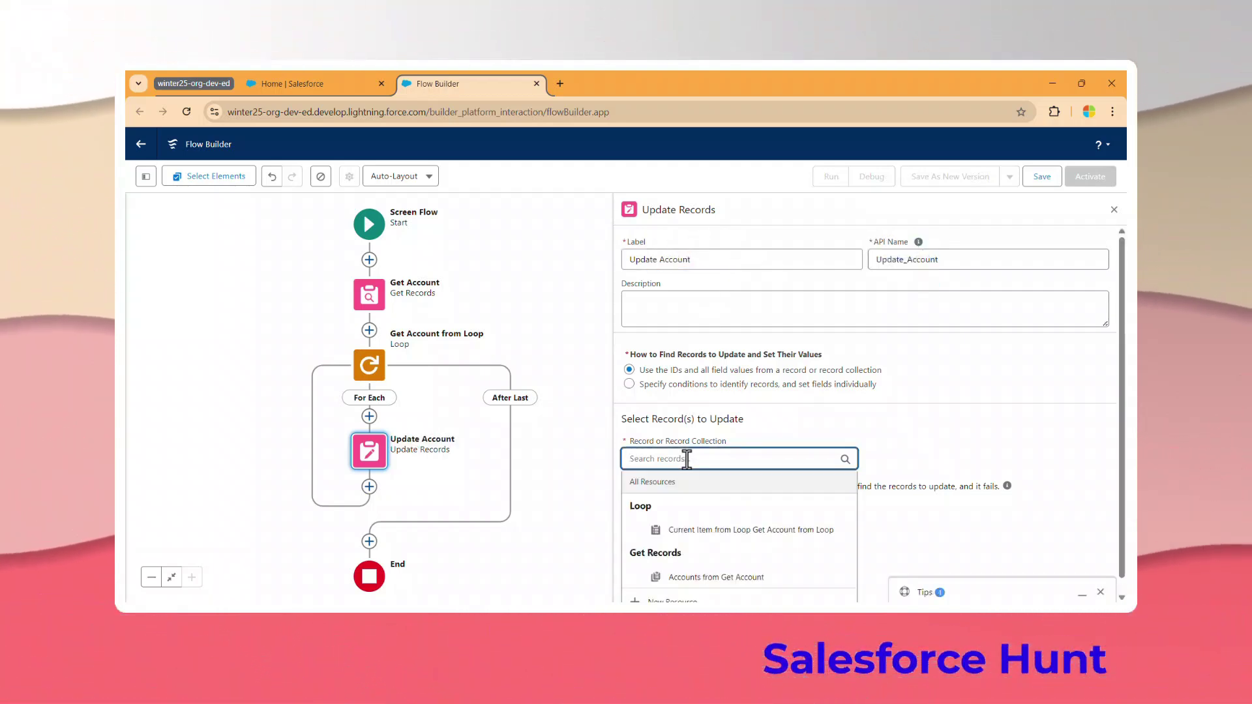
left_click(743, 529)
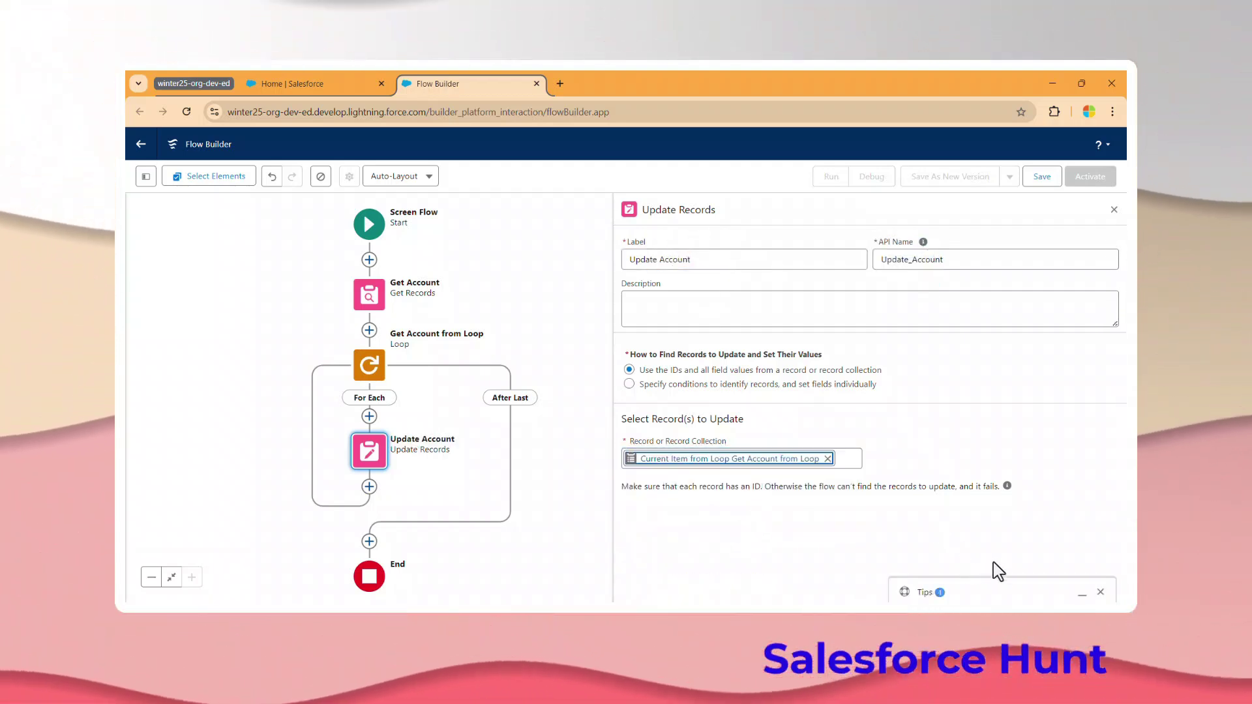
Step: Review the tip about database elements inside loops and governor limits
left_click(953, 593)
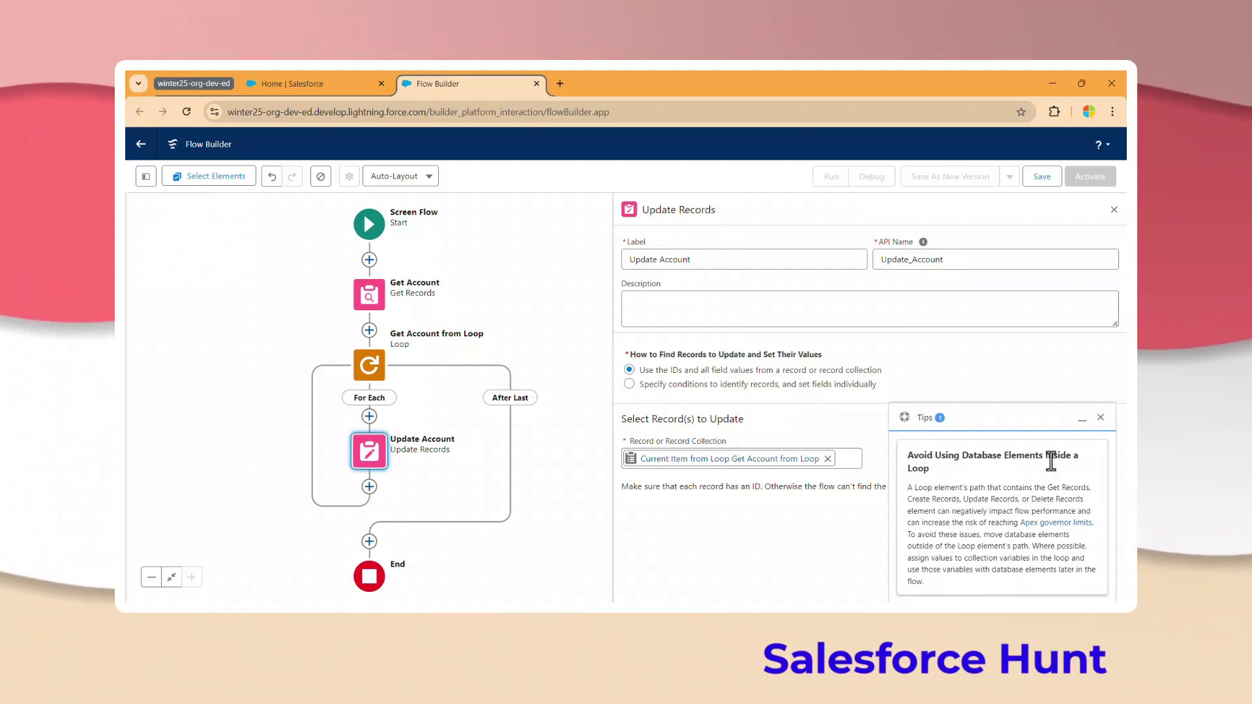
left_click_drag(908, 459, 913, 486)
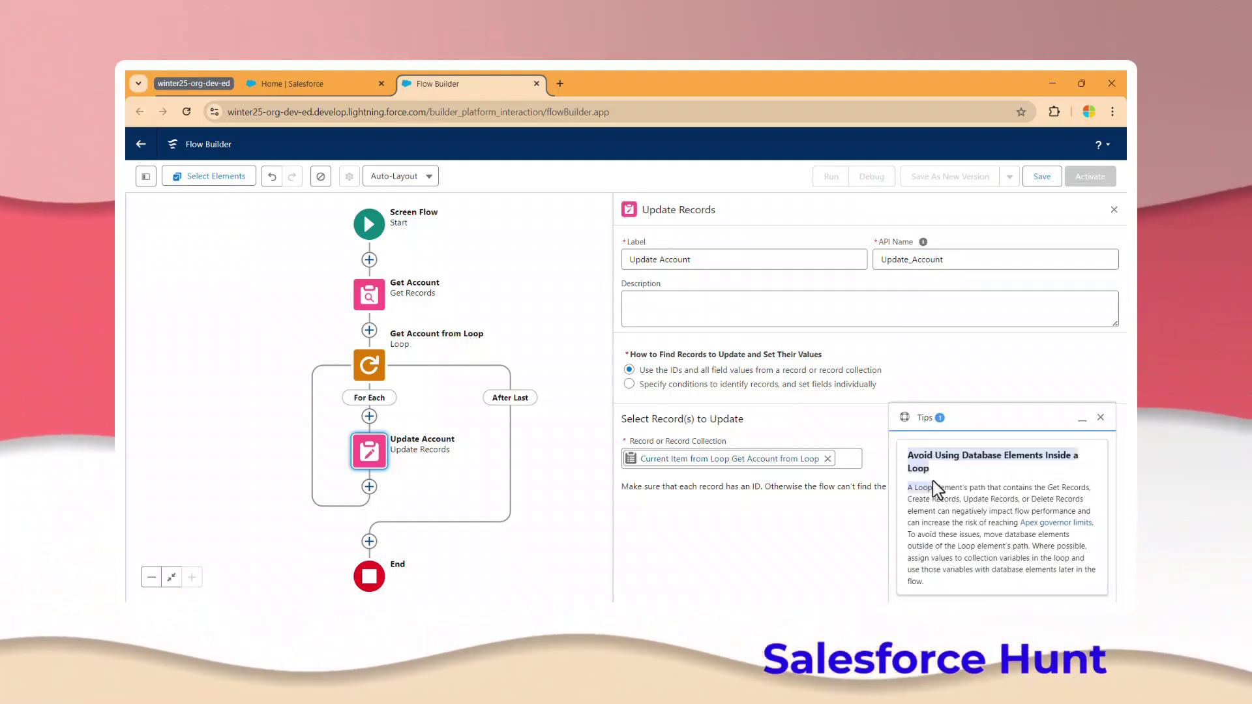
left_click(939, 482)
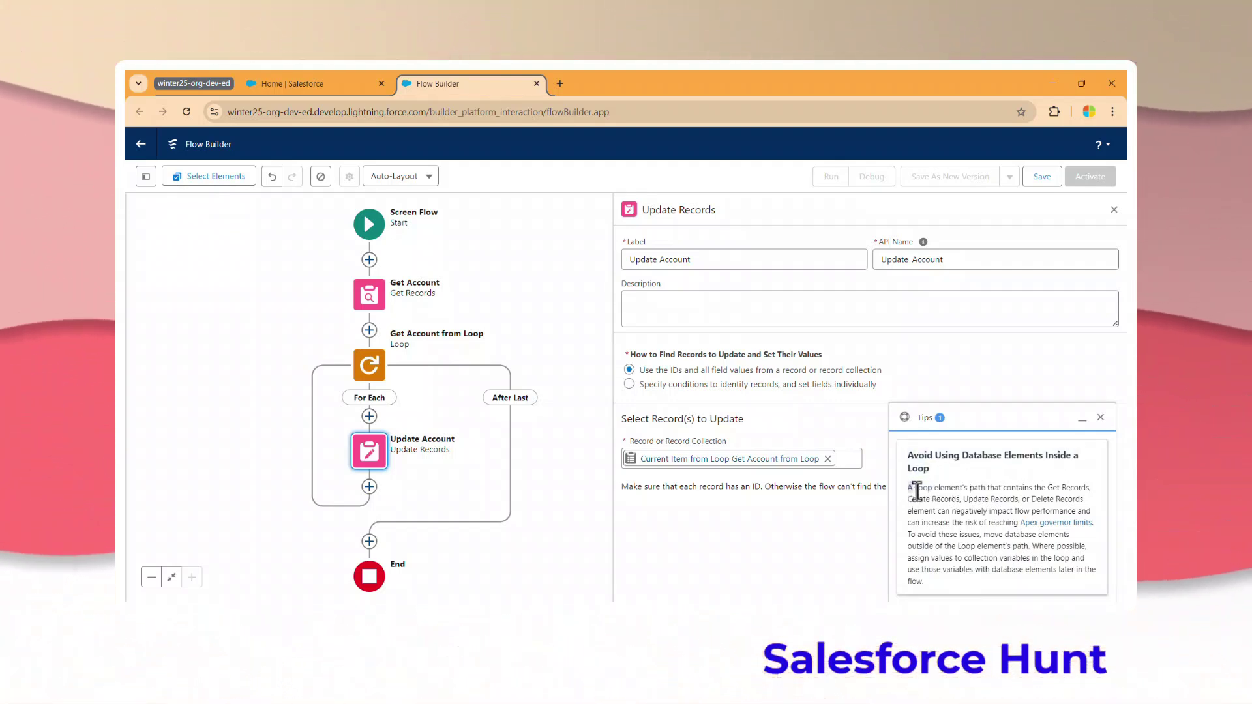
left_click_drag(1015, 492, 1093, 525)
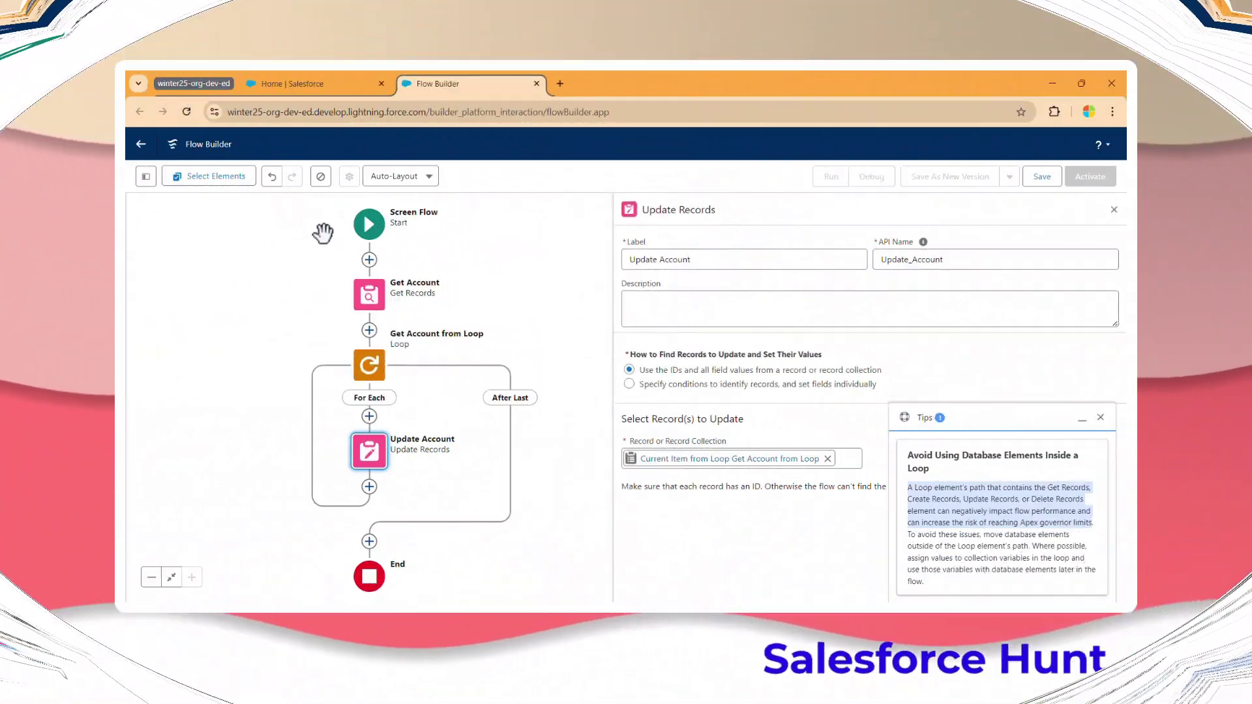
left_click(1101, 417)
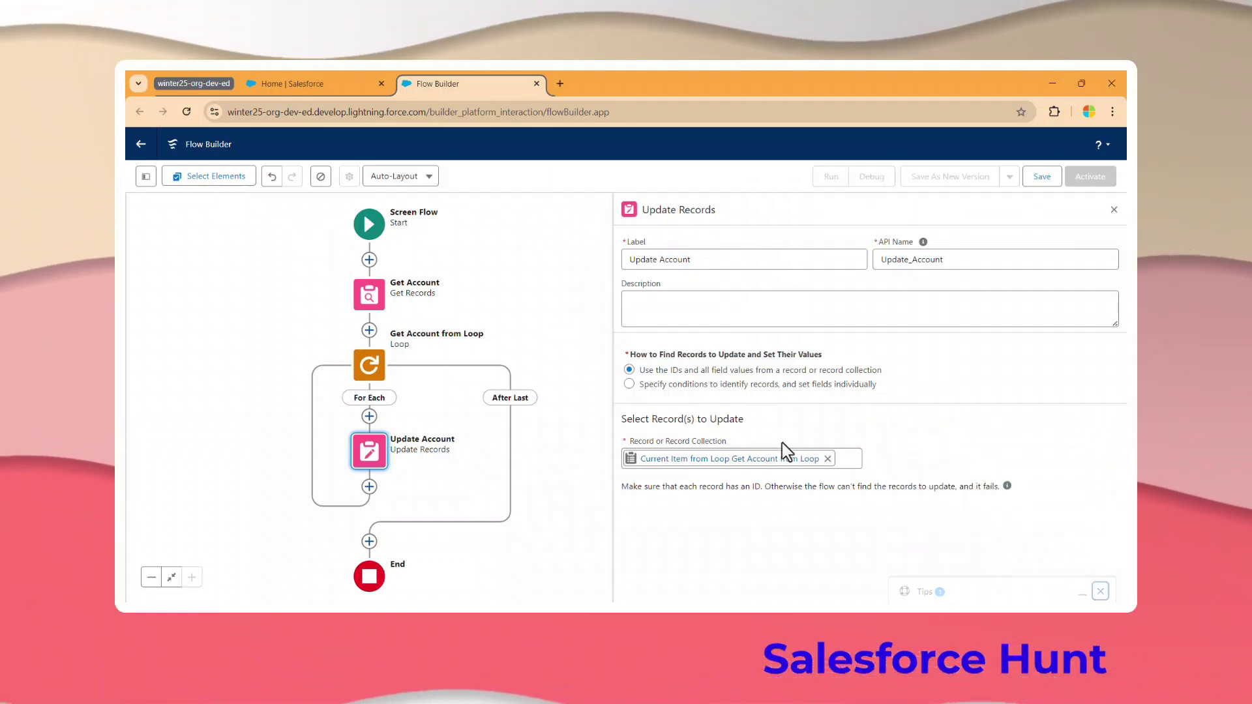
left_click(320, 177)
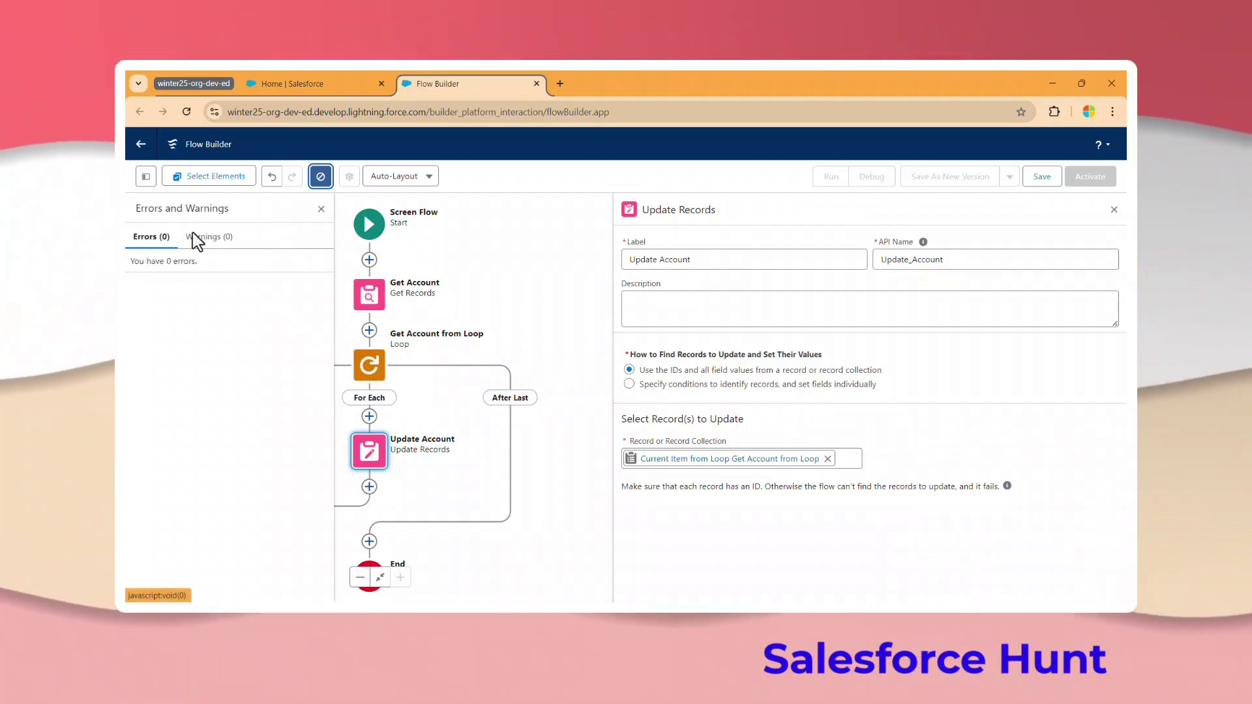
left_click(210, 237)
left_click(156, 244)
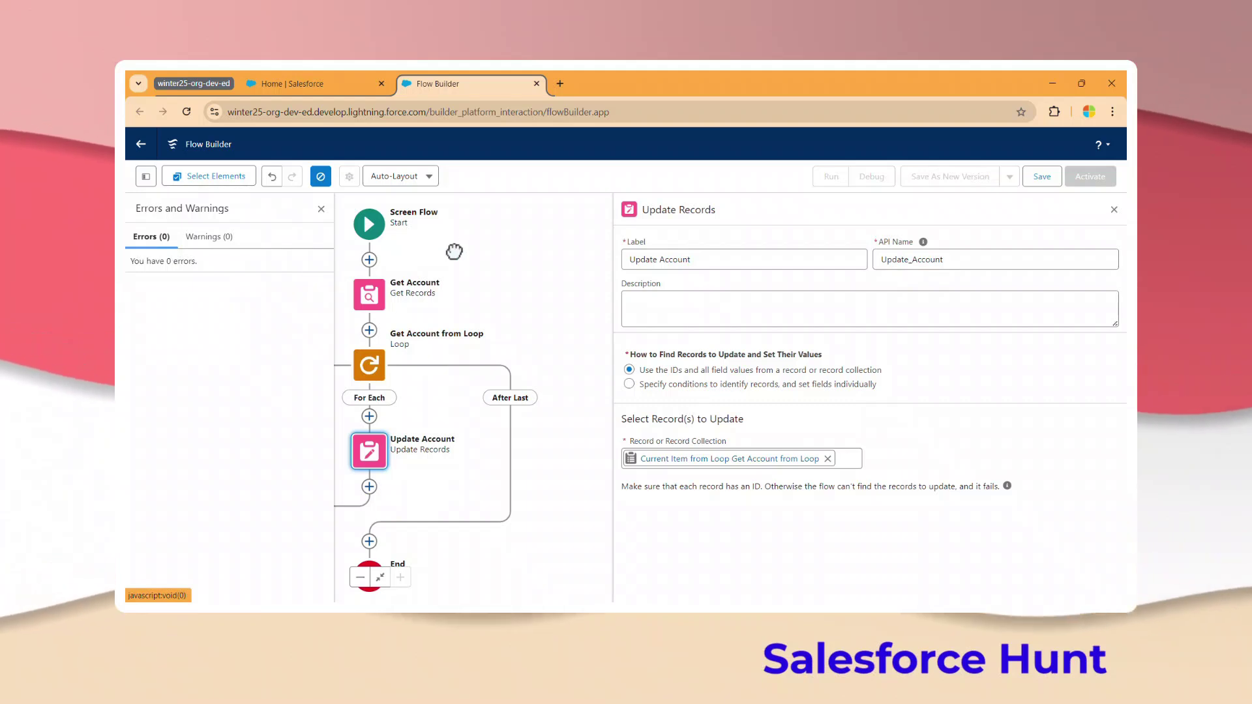
left_click(320, 176)
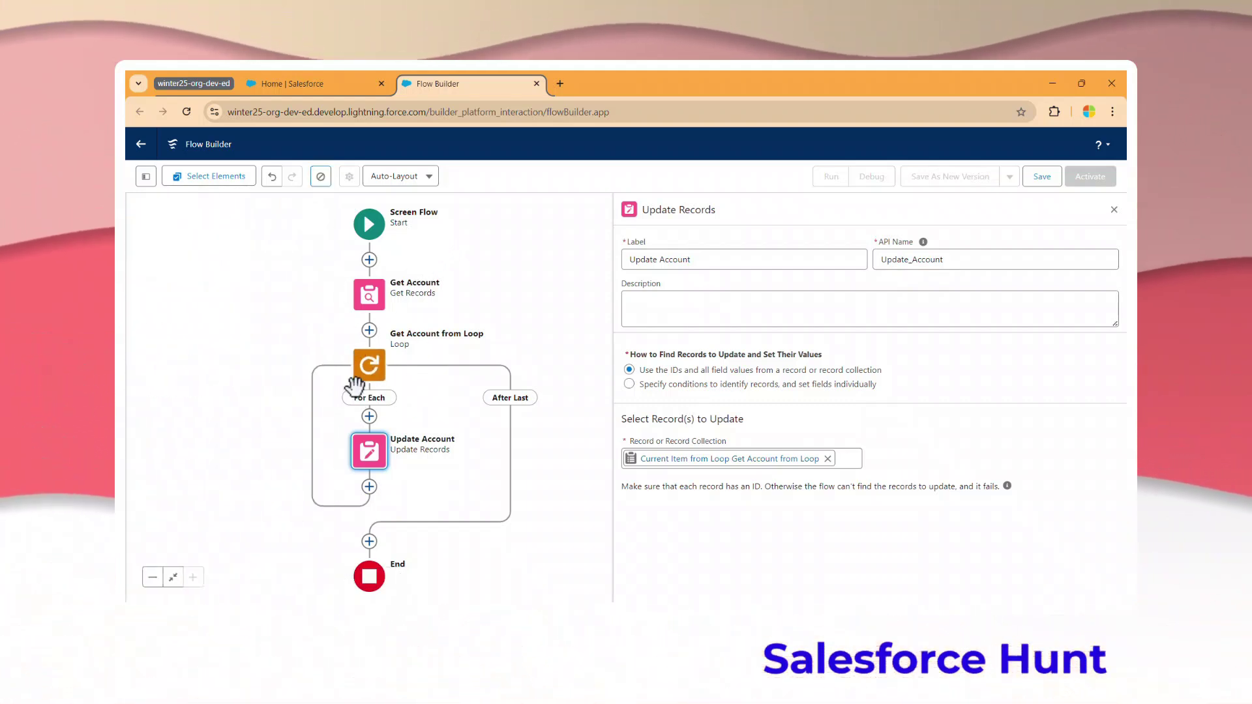
left_click_drag(441, 395, 480, 301)
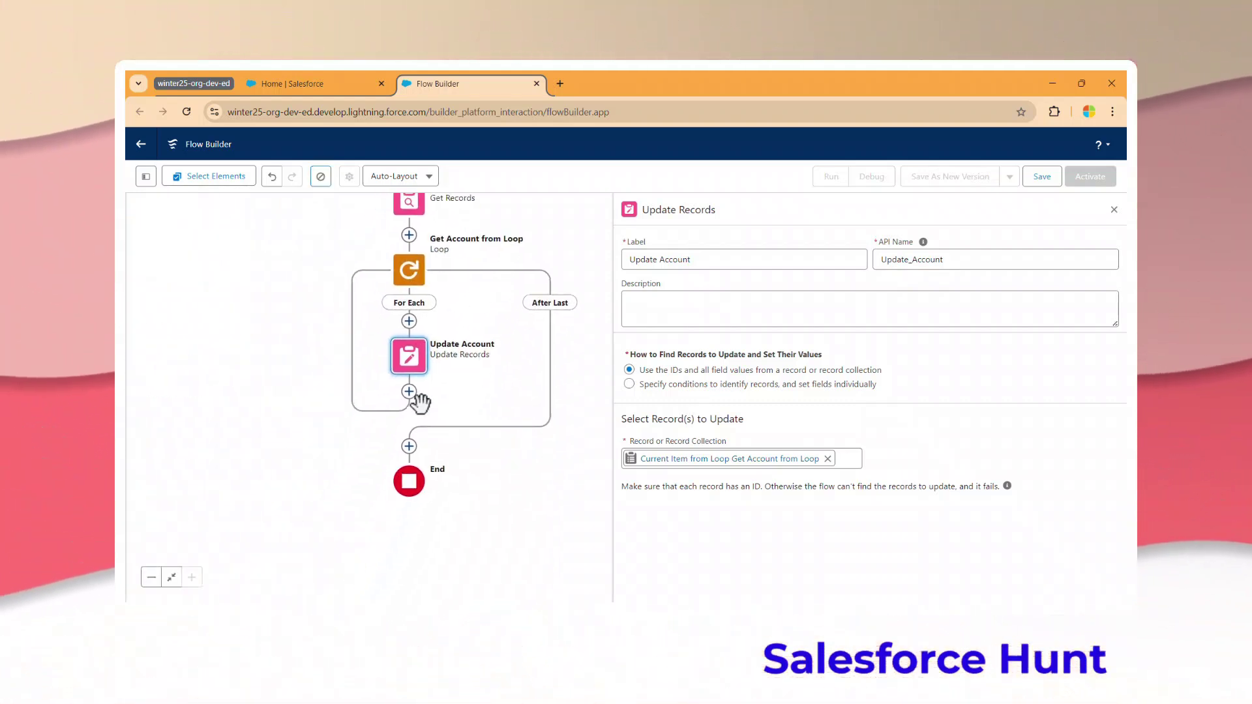
Step: Add a Batch Job 'Submit Failed Records' action labelled 'demo' after the loop, then save
left_click(409, 446)
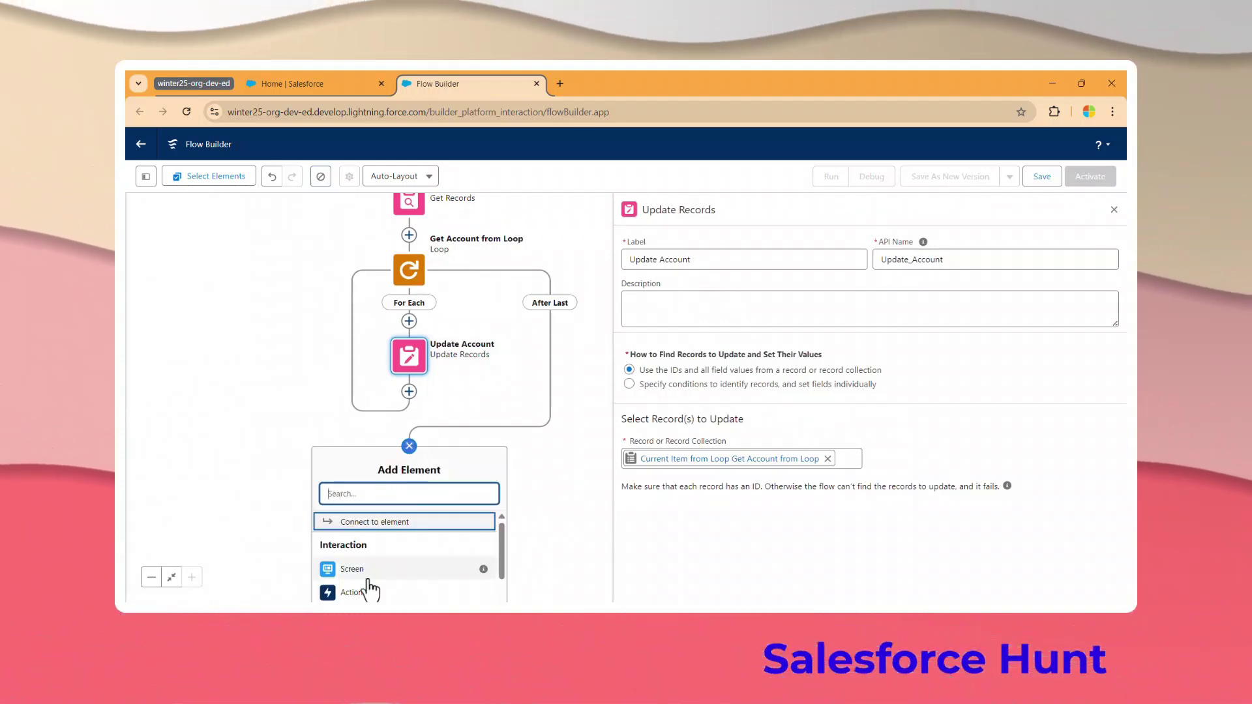
left_click(497, 531)
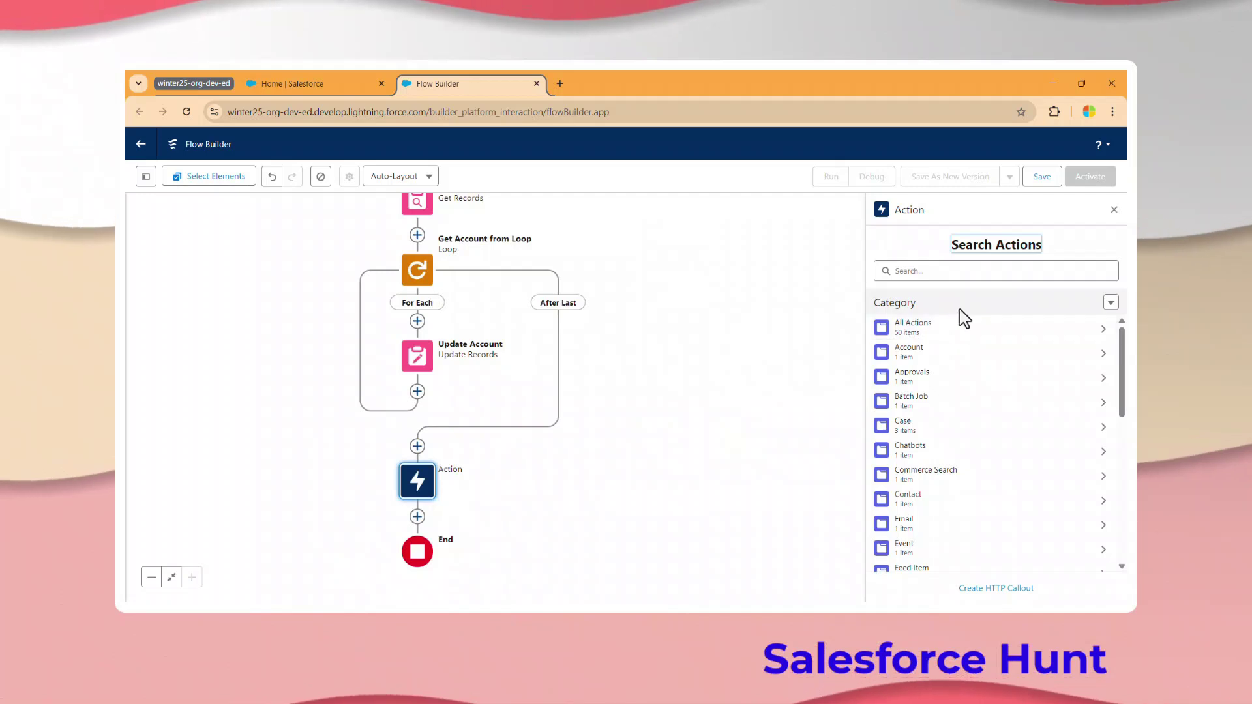
left_click(936, 271)
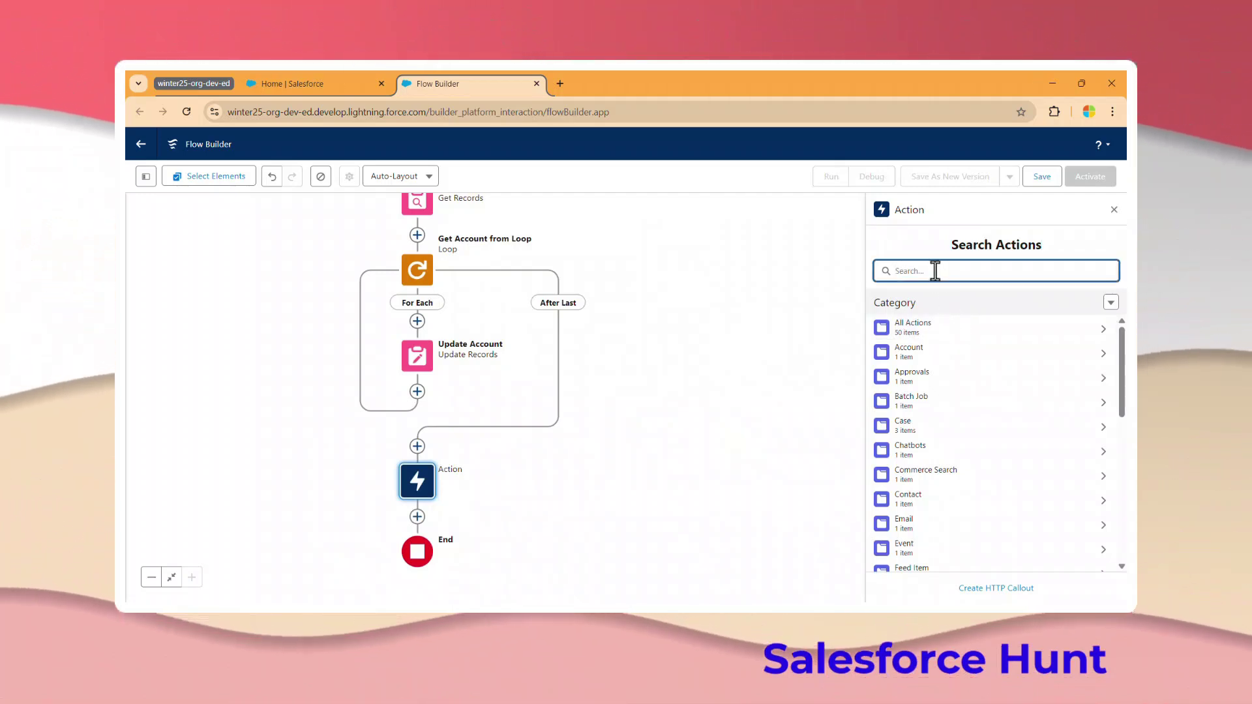
left_click(930, 403)
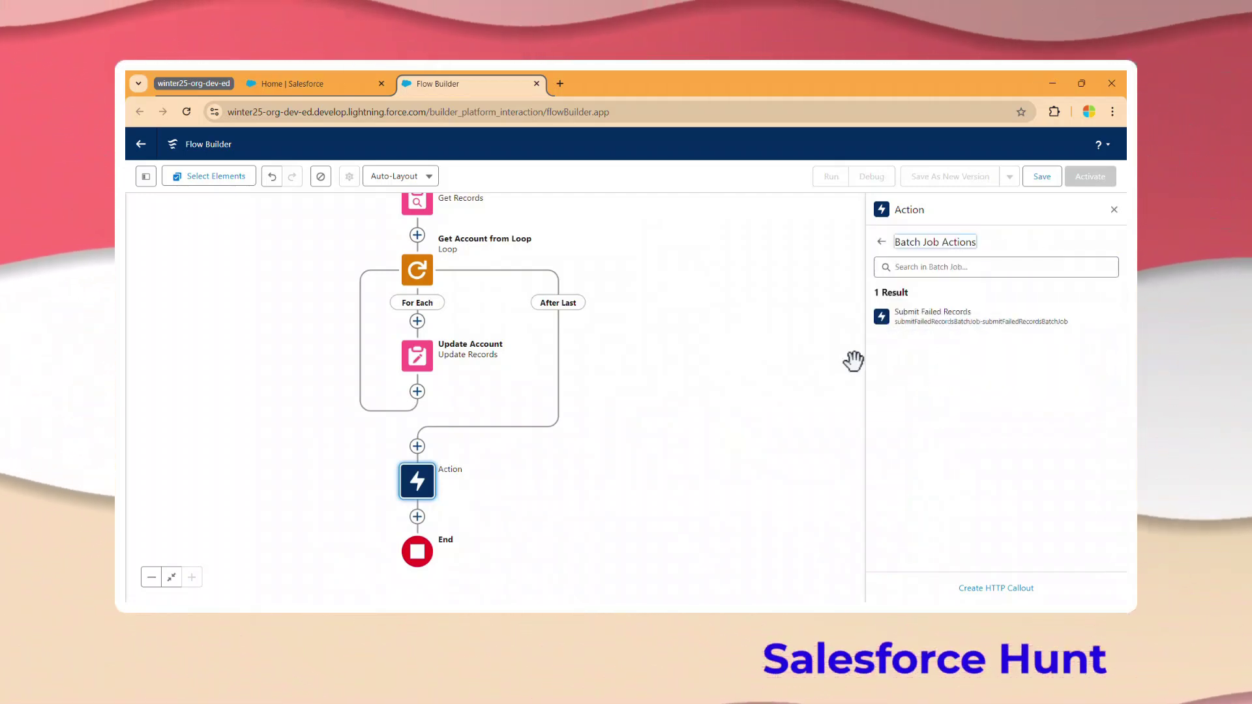
left_click(933, 315)
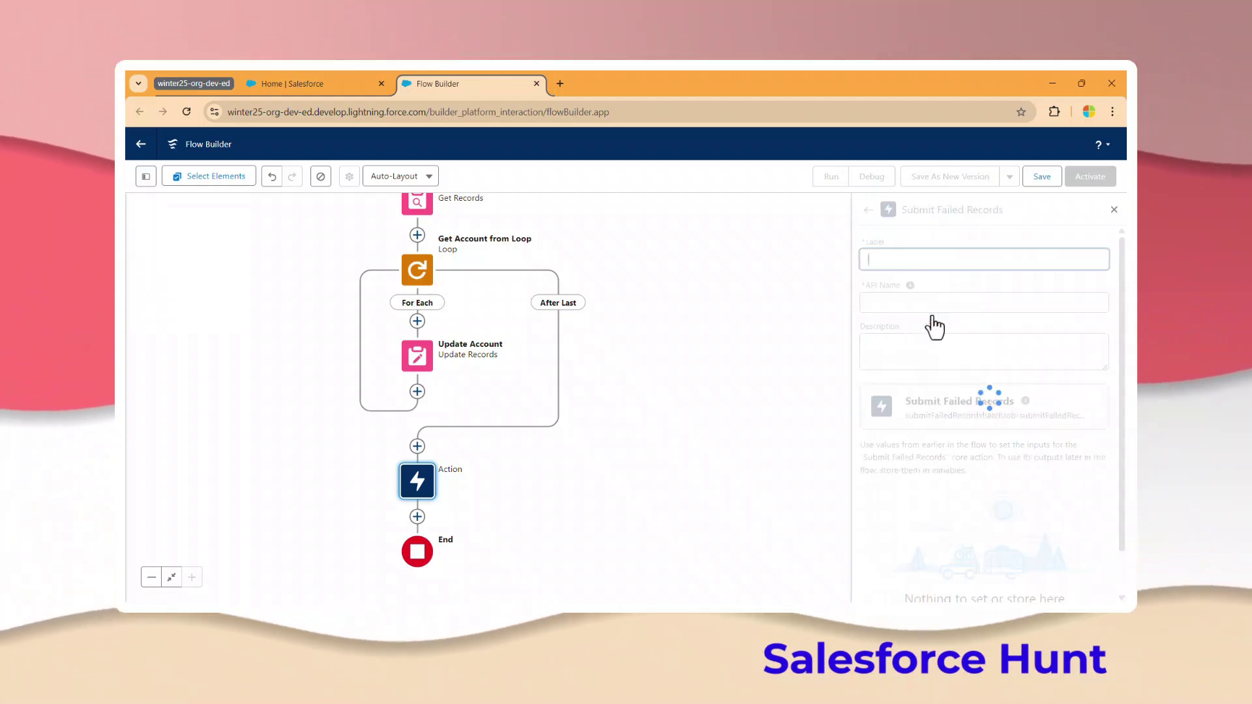
type("demo")
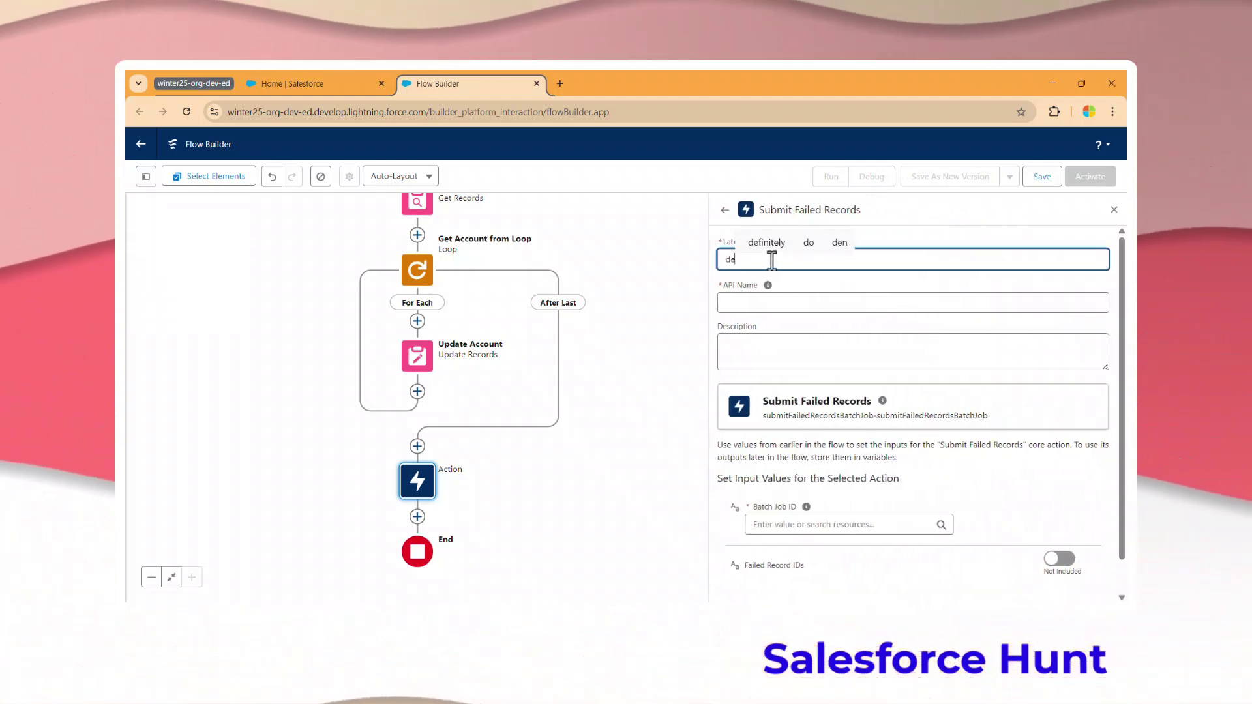
key("Tab")
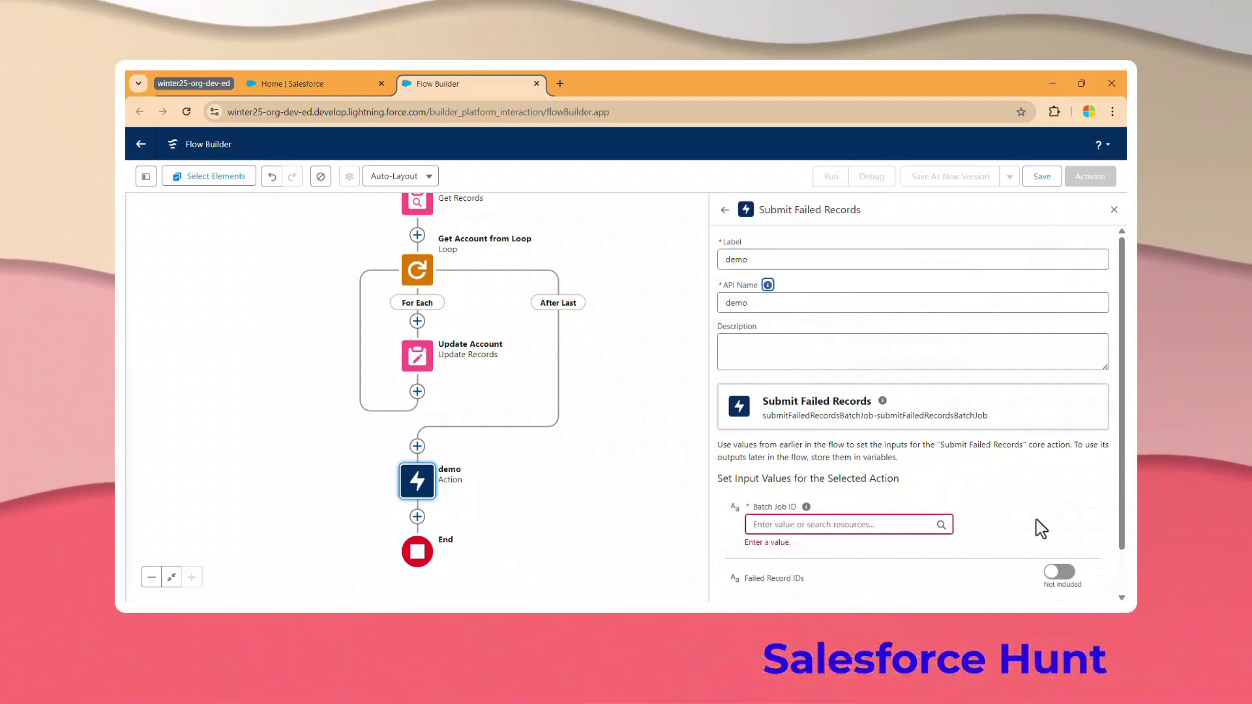
left_click(795, 575)
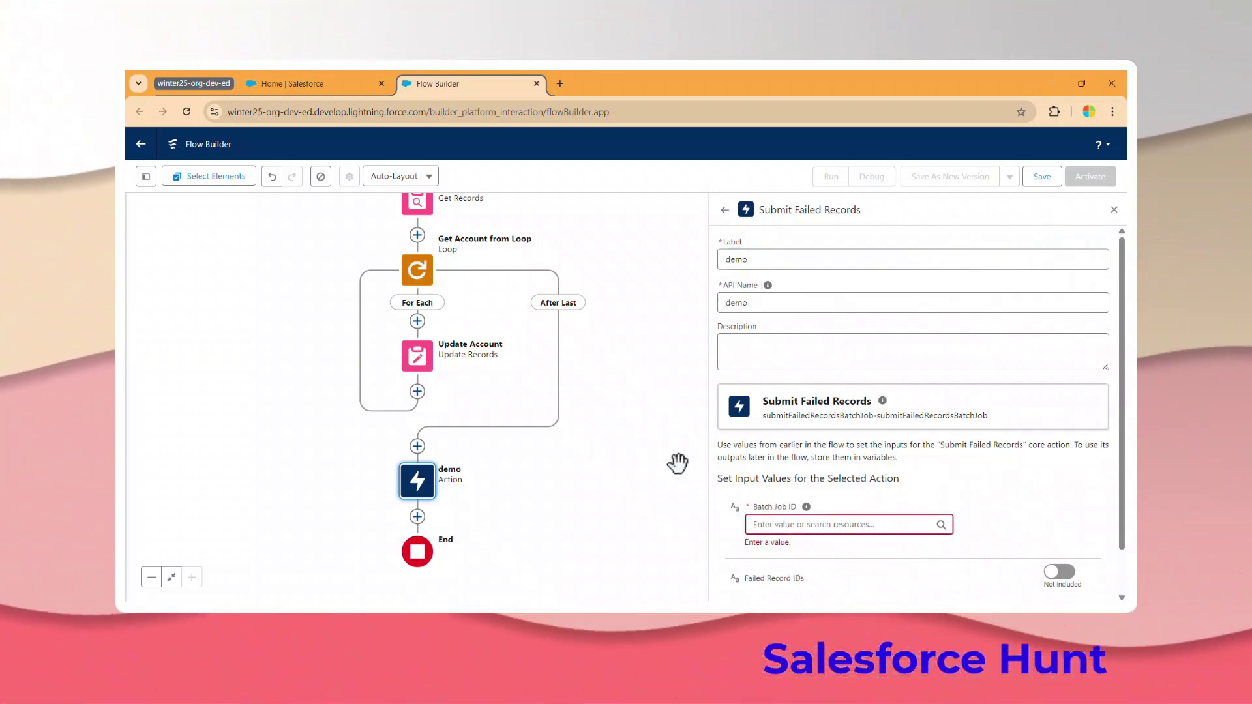
left_click(1043, 176)
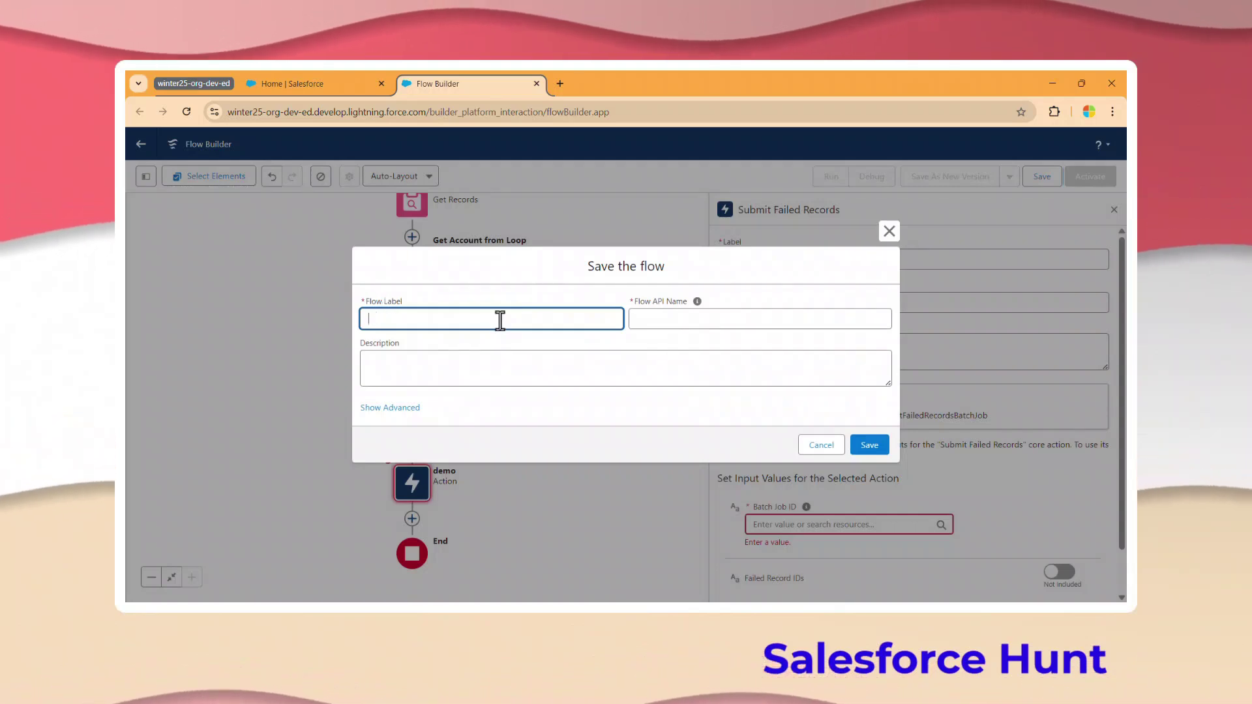
Step: Save the flow with the label 'Winter 25'
type("Winter 25")
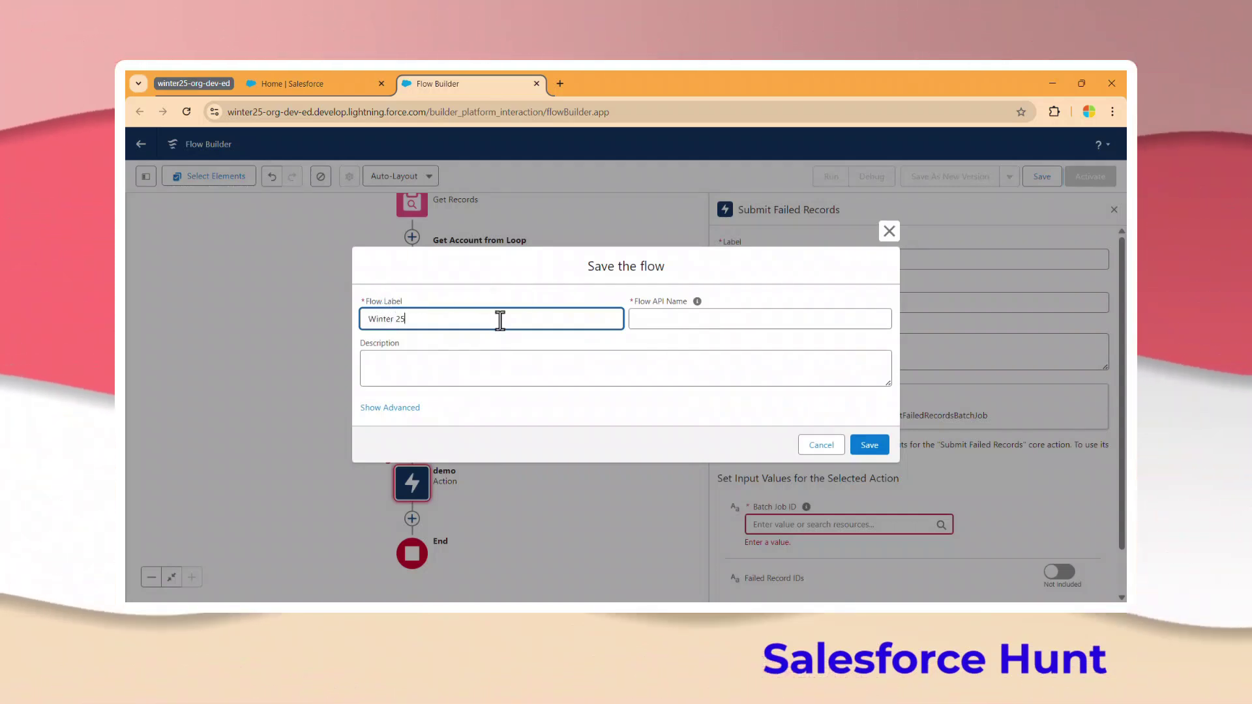
key("Tab")
left_click(873, 446)
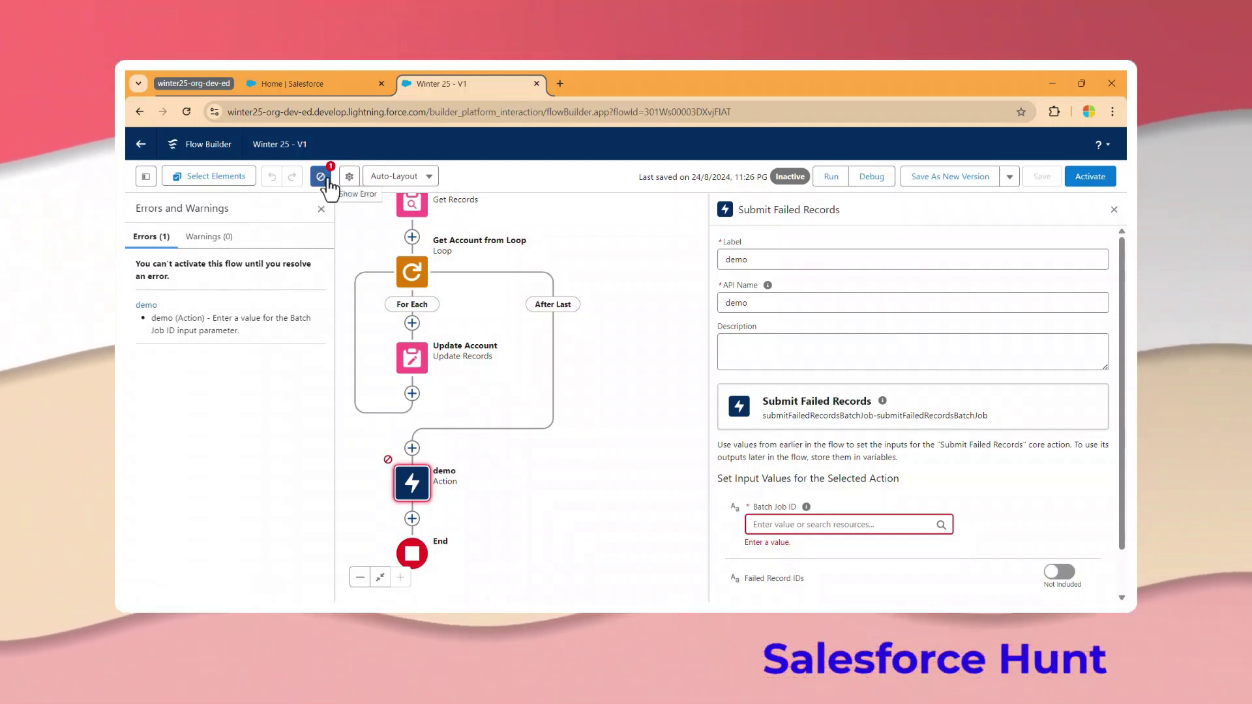
left_click(321, 176)
left_click(321, 177)
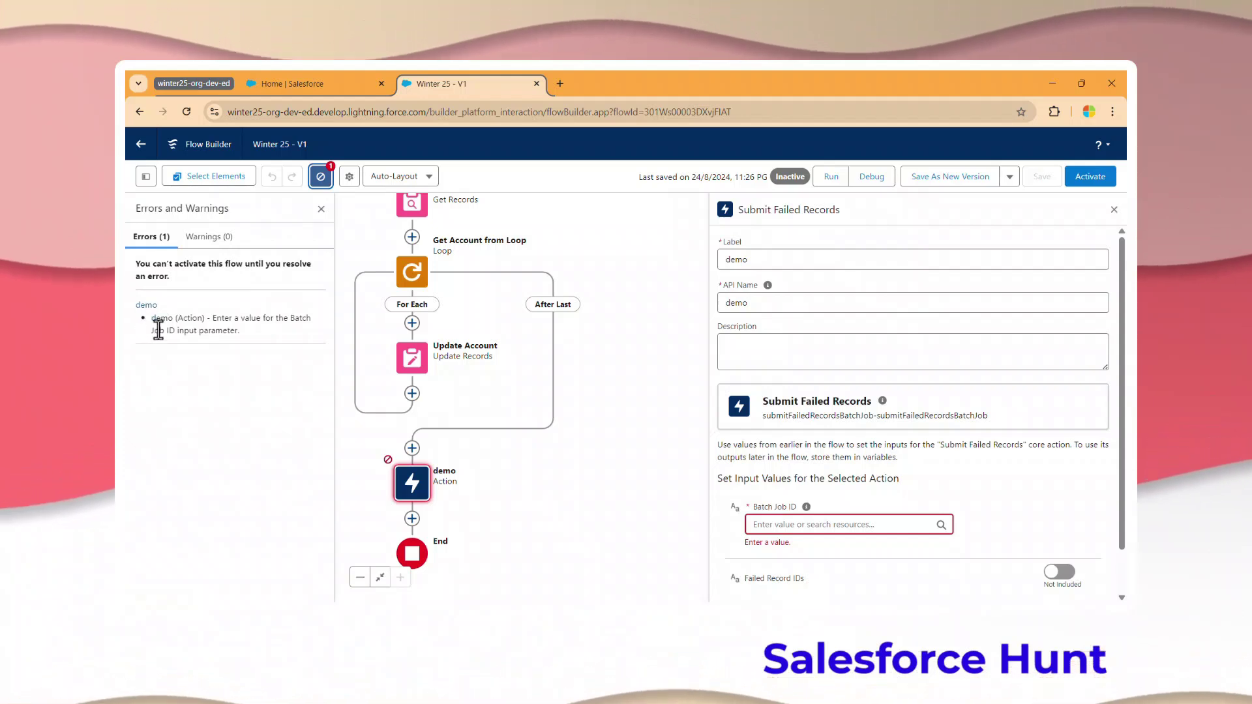
left_click_drag(243, 332, 152, 326)
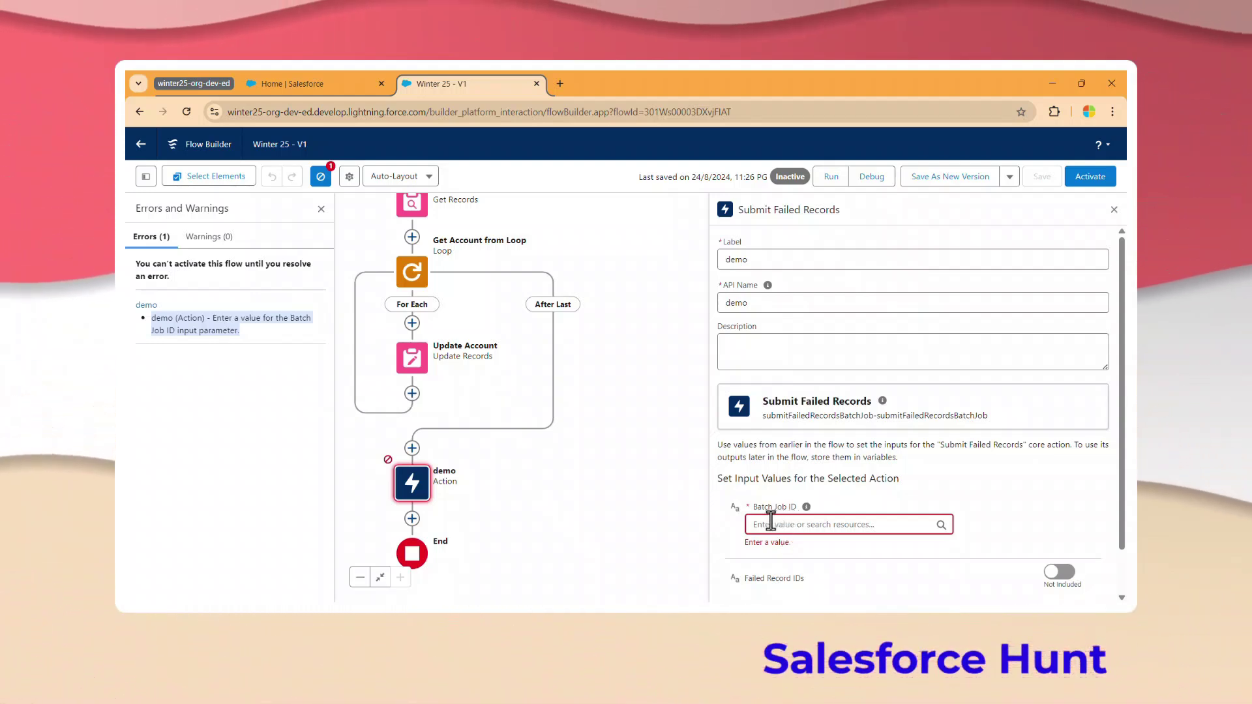
left_click(207, 237)
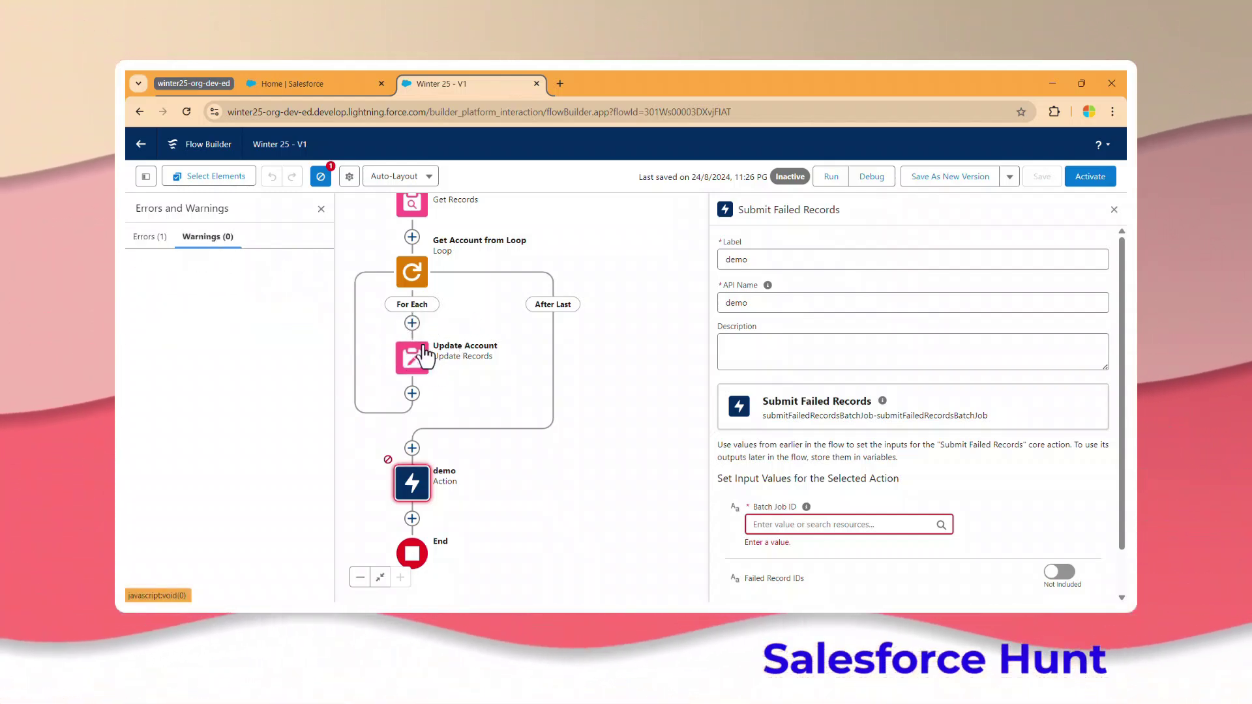
left_click_drag(417, 318, 475, 343)
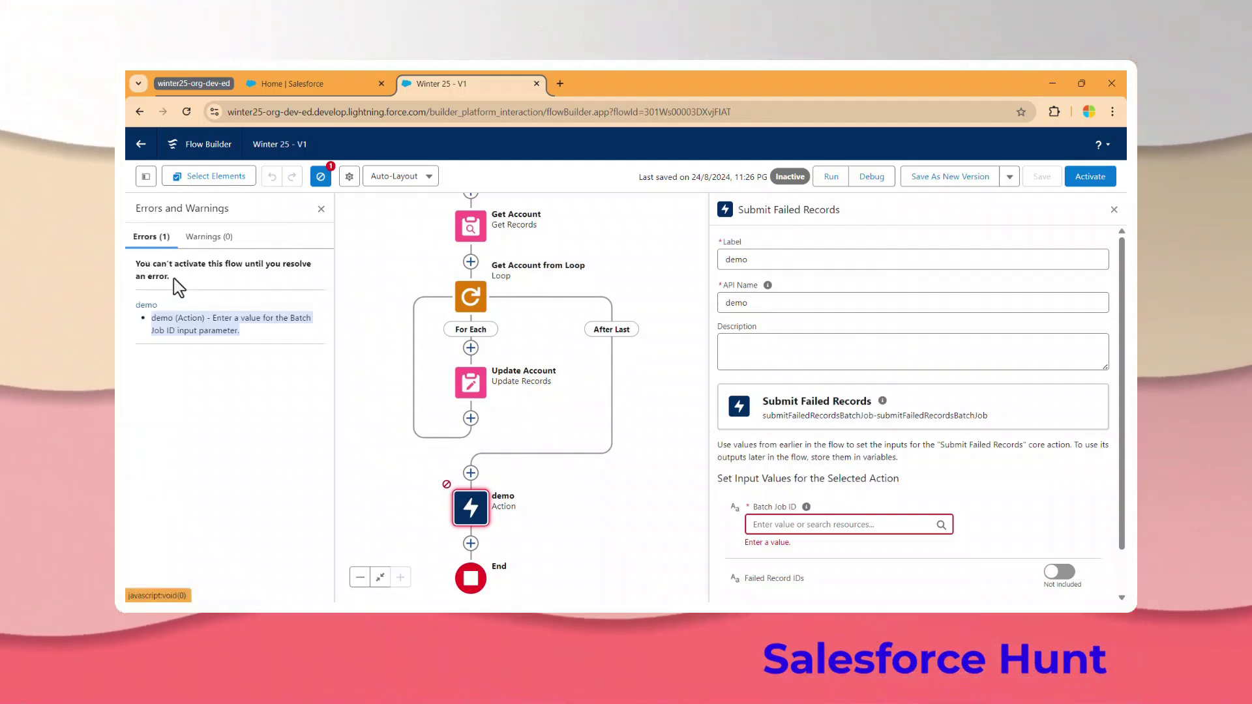
left_click(204, 326)
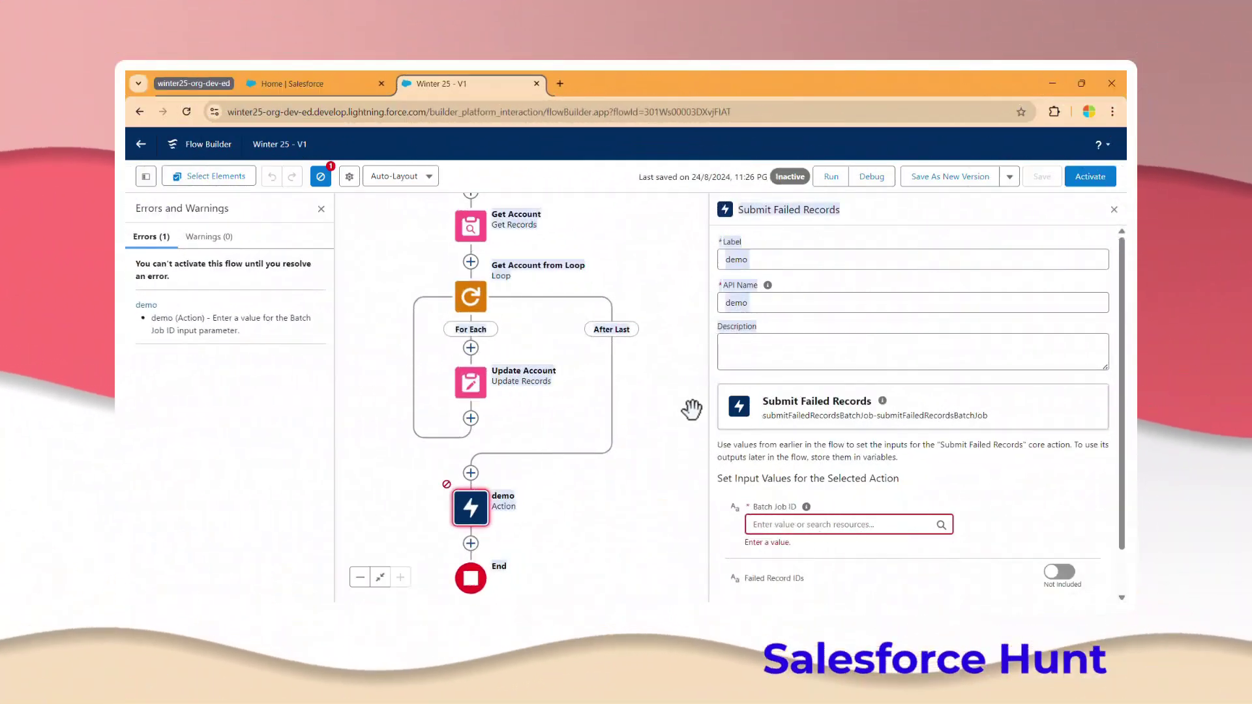
Step: Close the Submit Failed Records settings and add a new element below the demo action
scroll(691, 409, "down", 2)
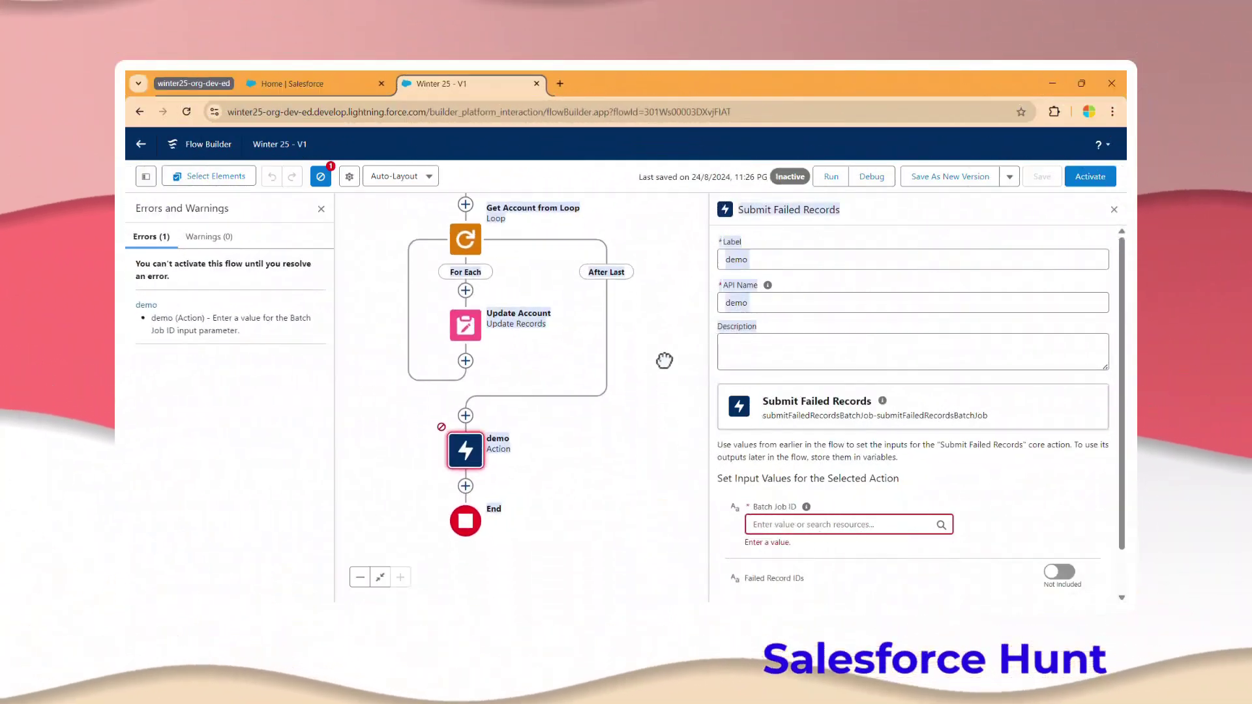
left_click(1114, 210)
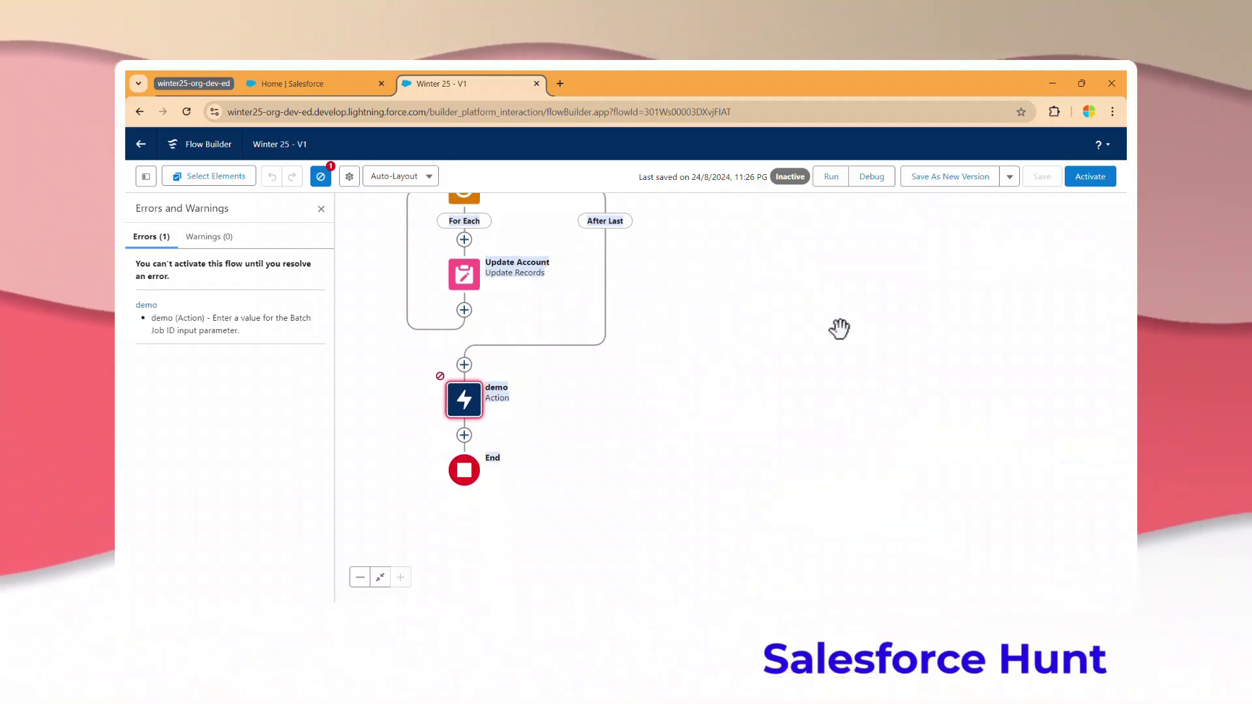
left_click(465, 435)
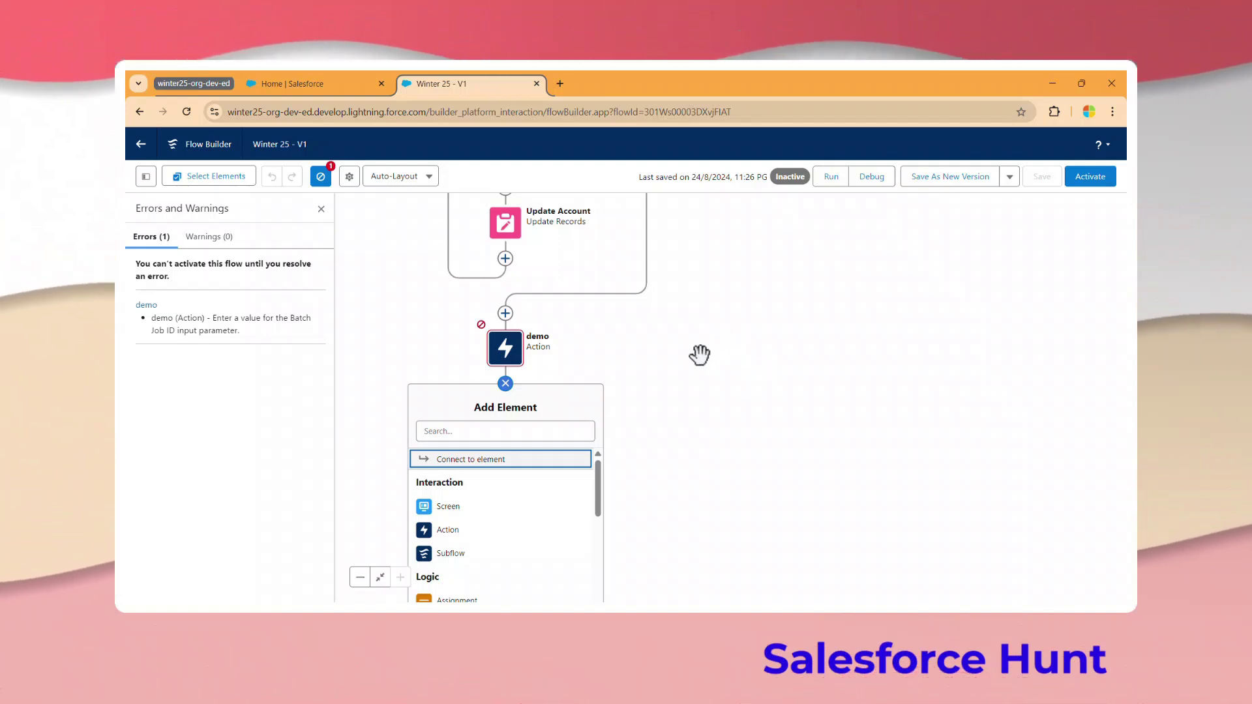
Step: Add a Send Email core action after the demo action
left_click(477, 432)
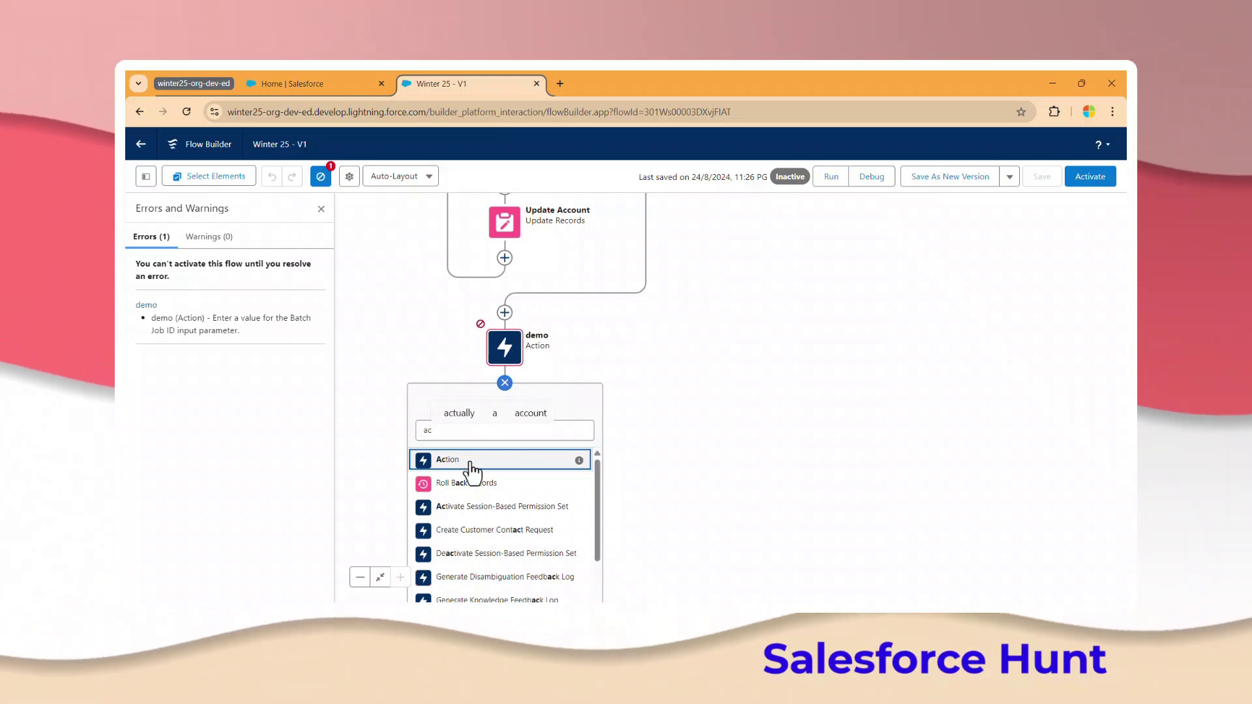
left_click(447, 460)
left_click(911, 271)
type("e")
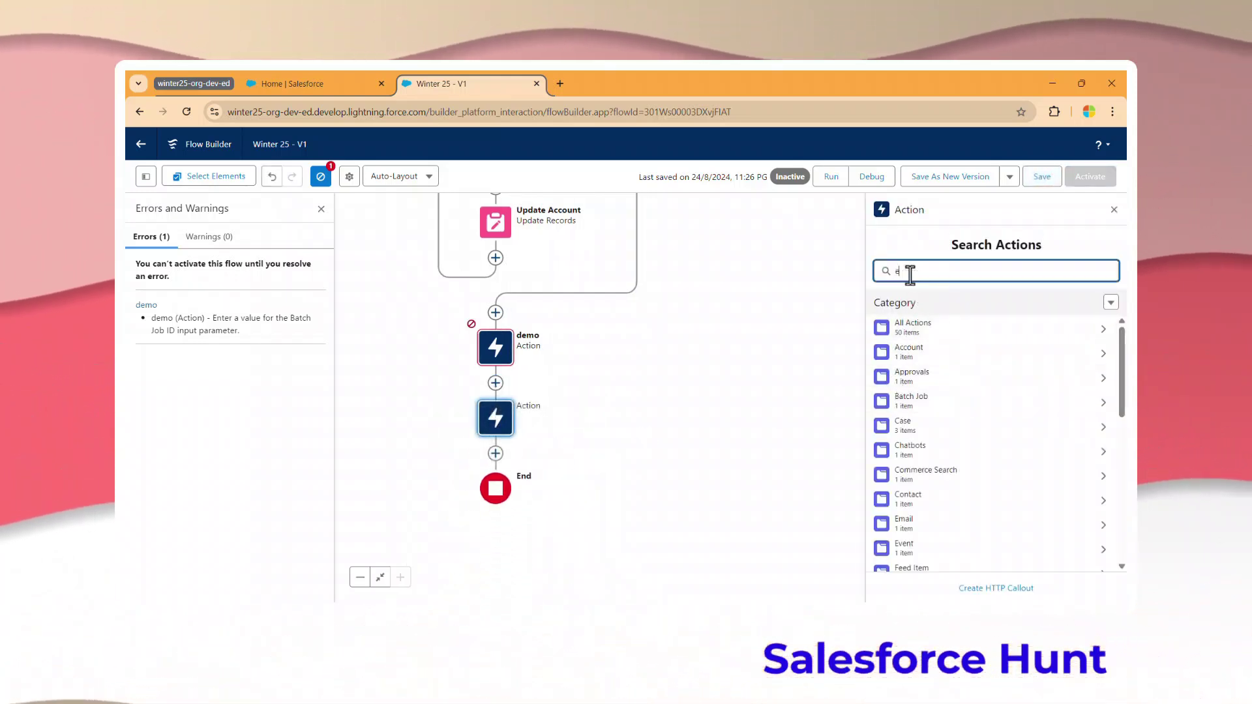
type("ma")
left_click(980, 324)
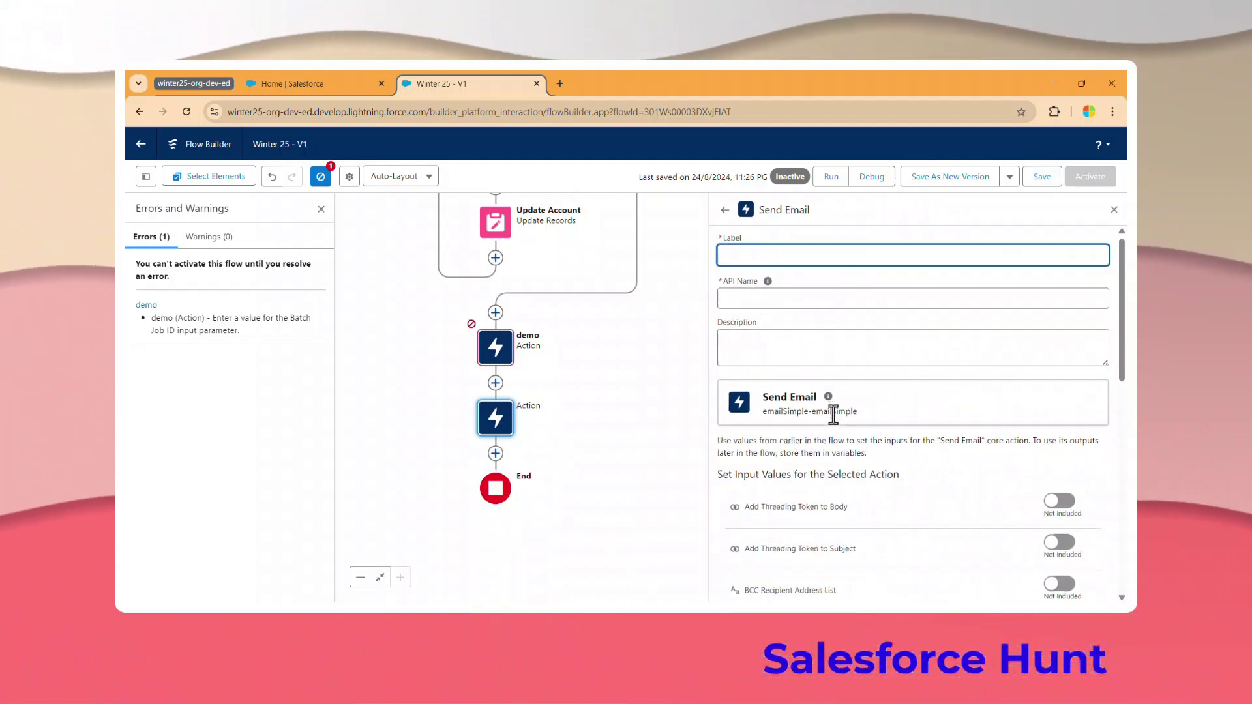
scroll(834, 408, "down", 4)
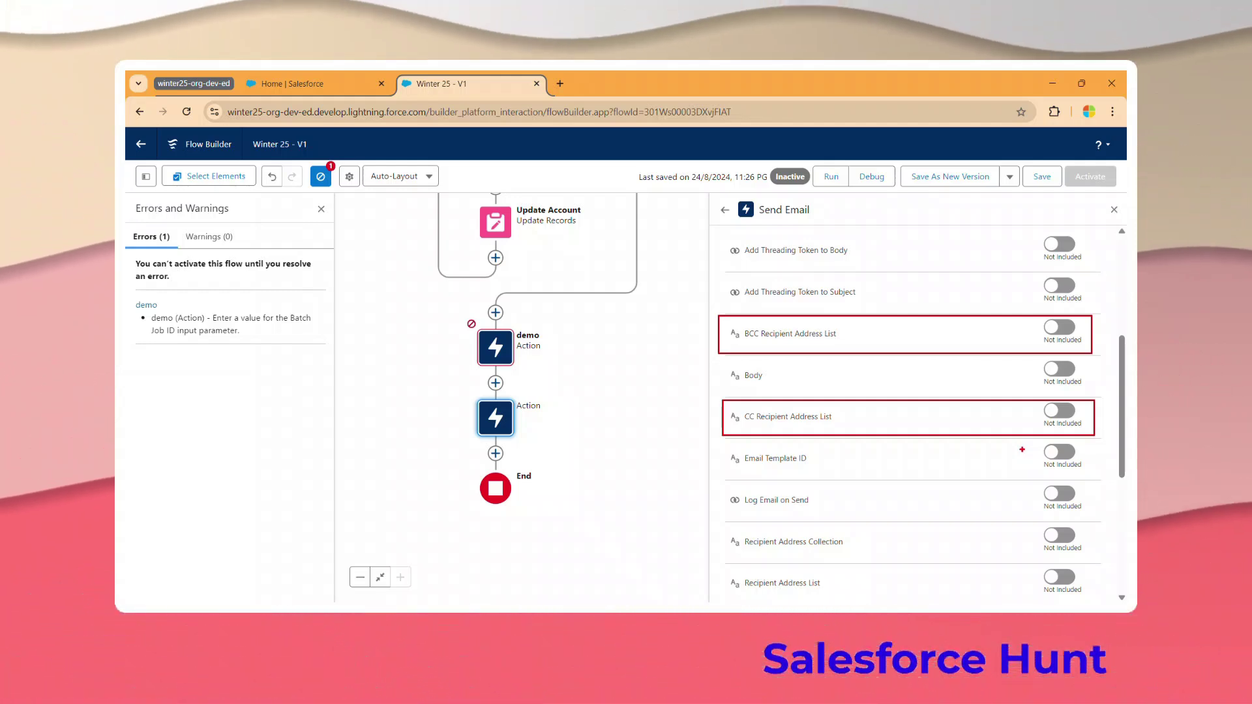
Step: Set the BCC and CC Recipient Address List inputs of Send Email to Included
key("Escape")
left_click(1060, 328)
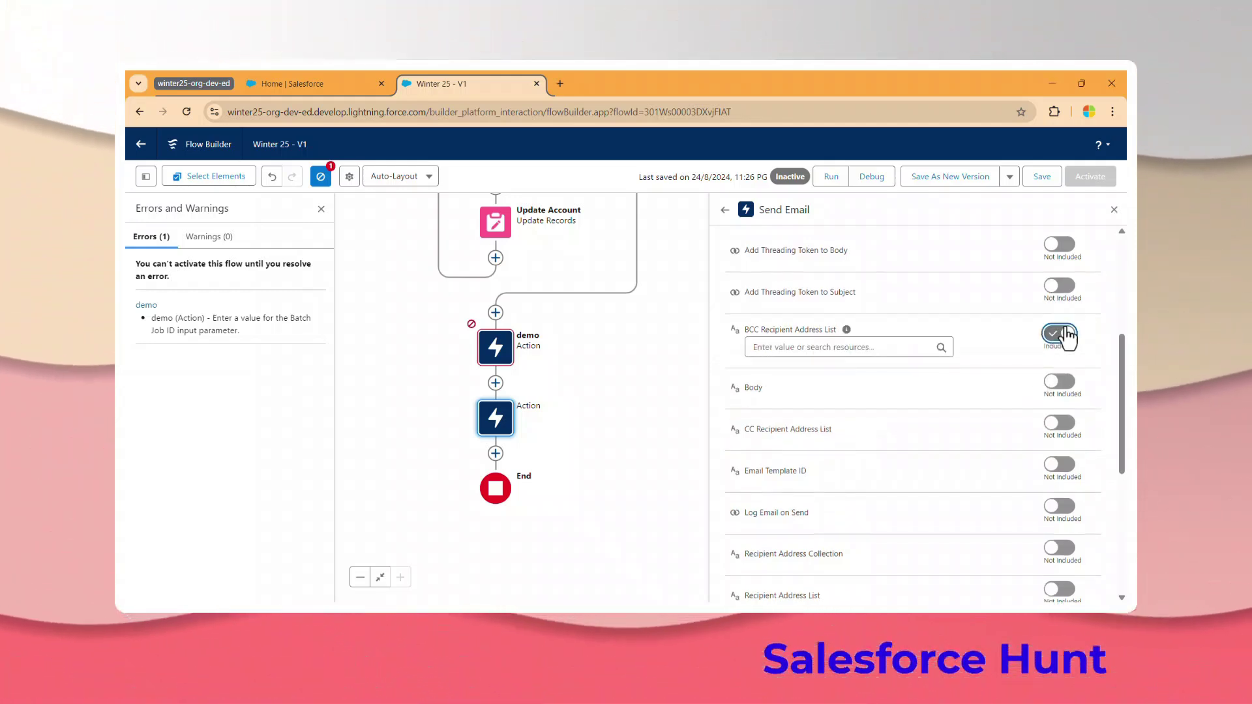
left_click(1070, 424)
left_click(776, 347)
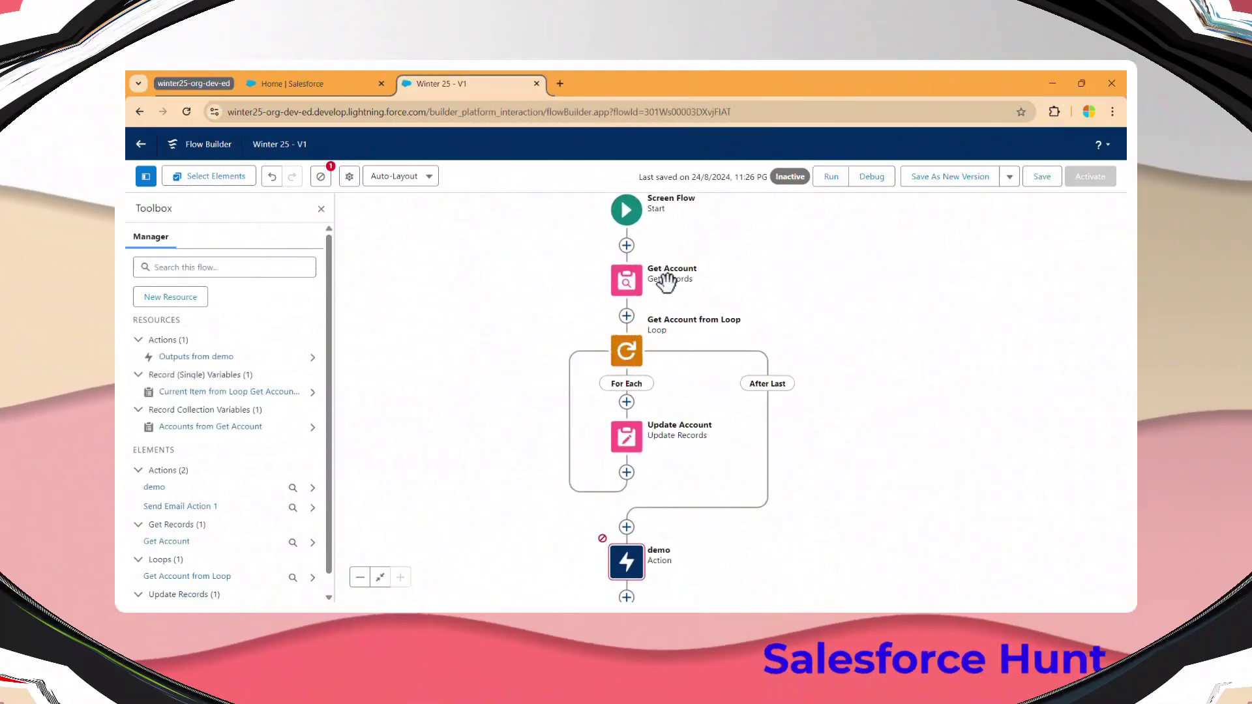
Step: Add a Screen after Start labelled 'Demo' with API name 'Demo1'
left_click(627, 247)
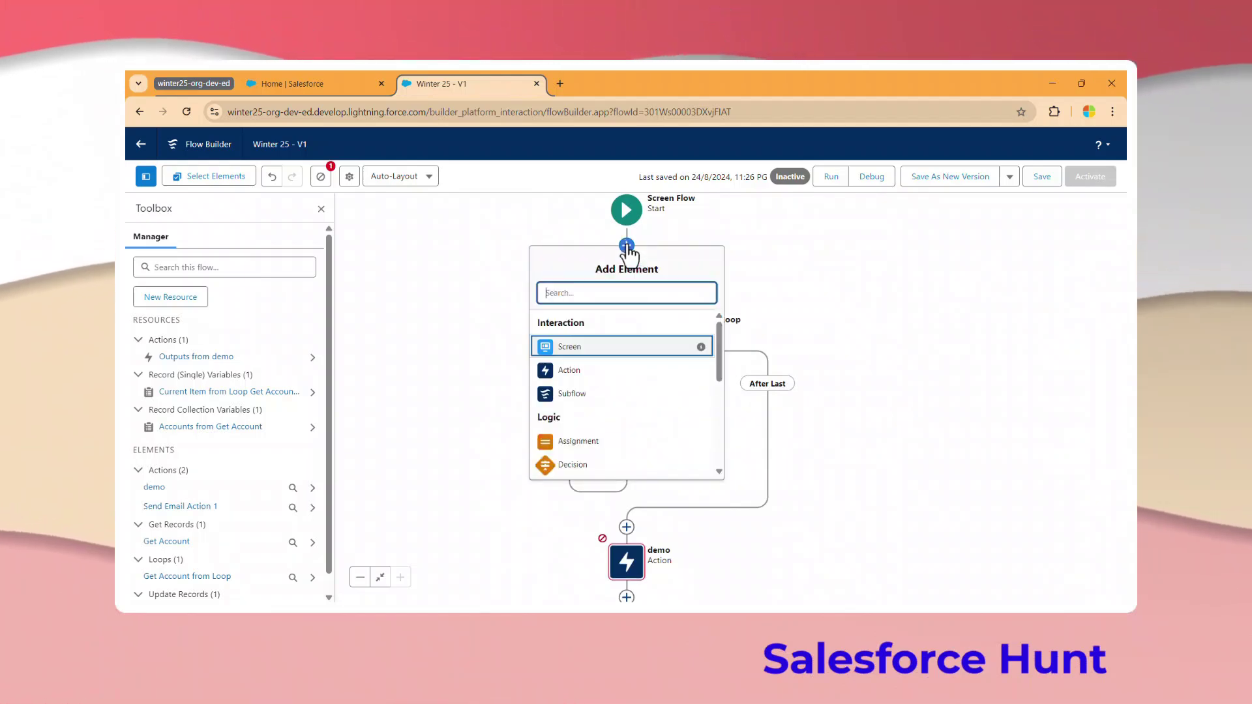
left_click(568, 347)
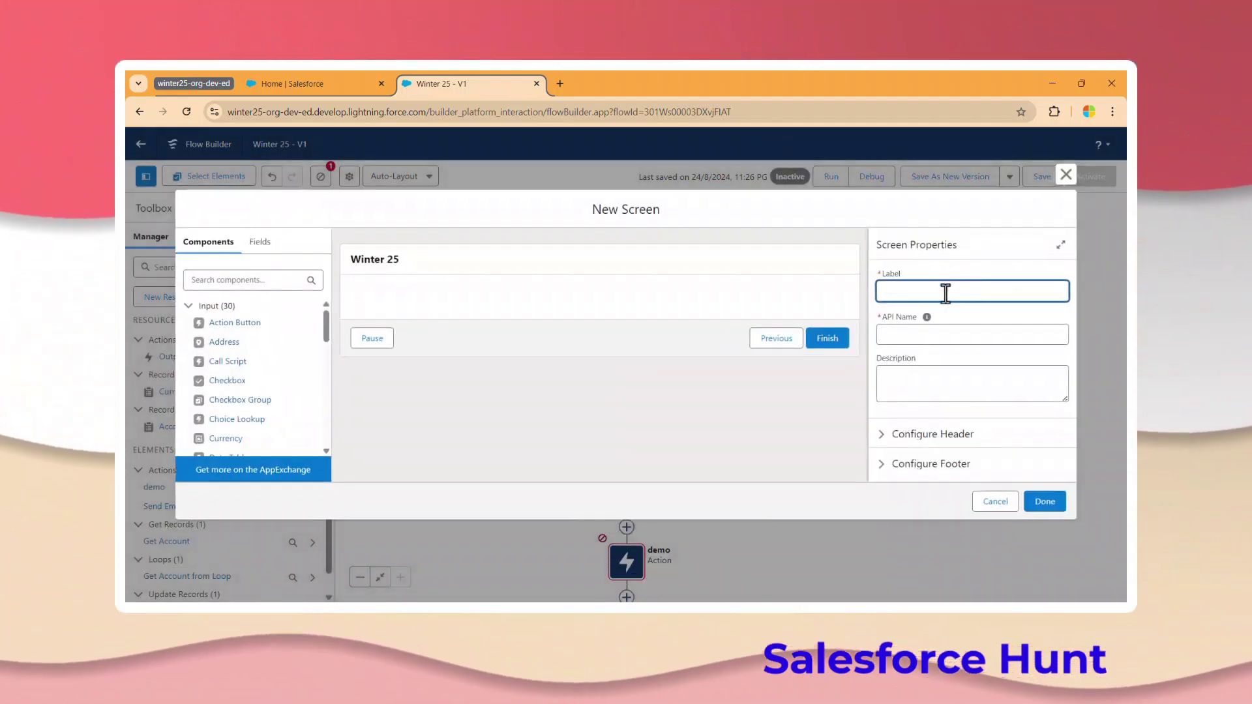
type("Demo")
key("Tab")
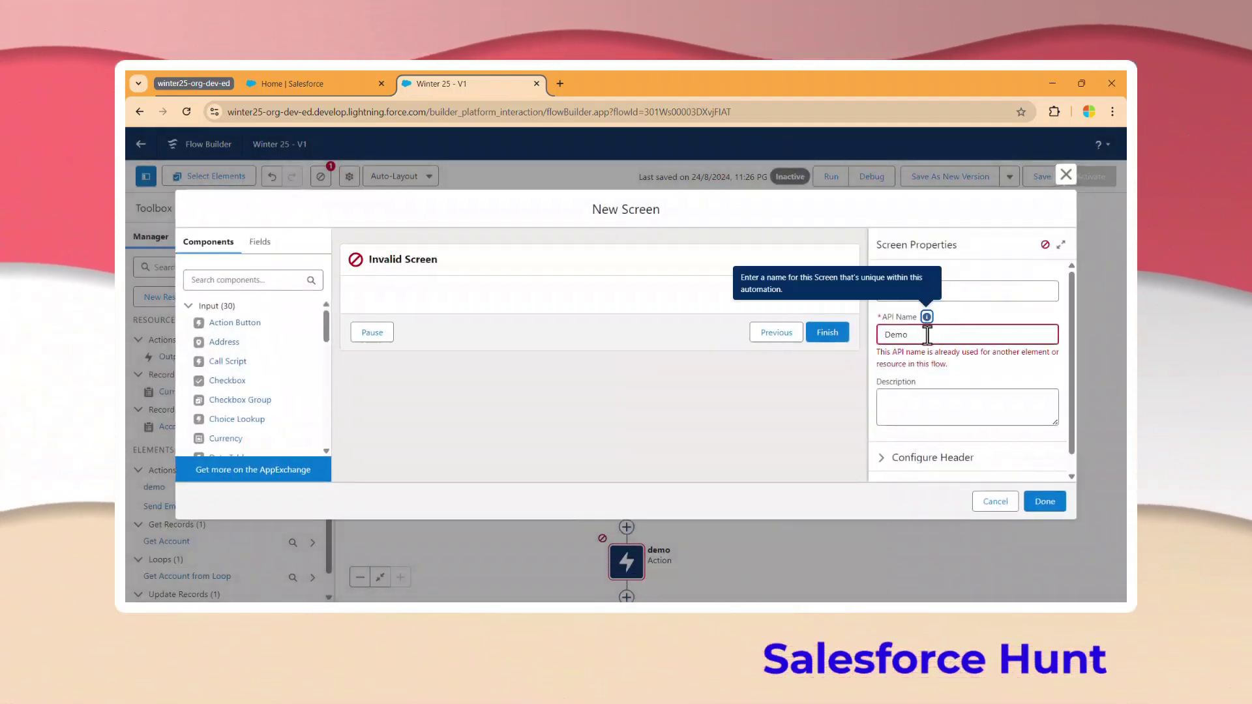
left_click(937, 242)
left_click(246, 280)
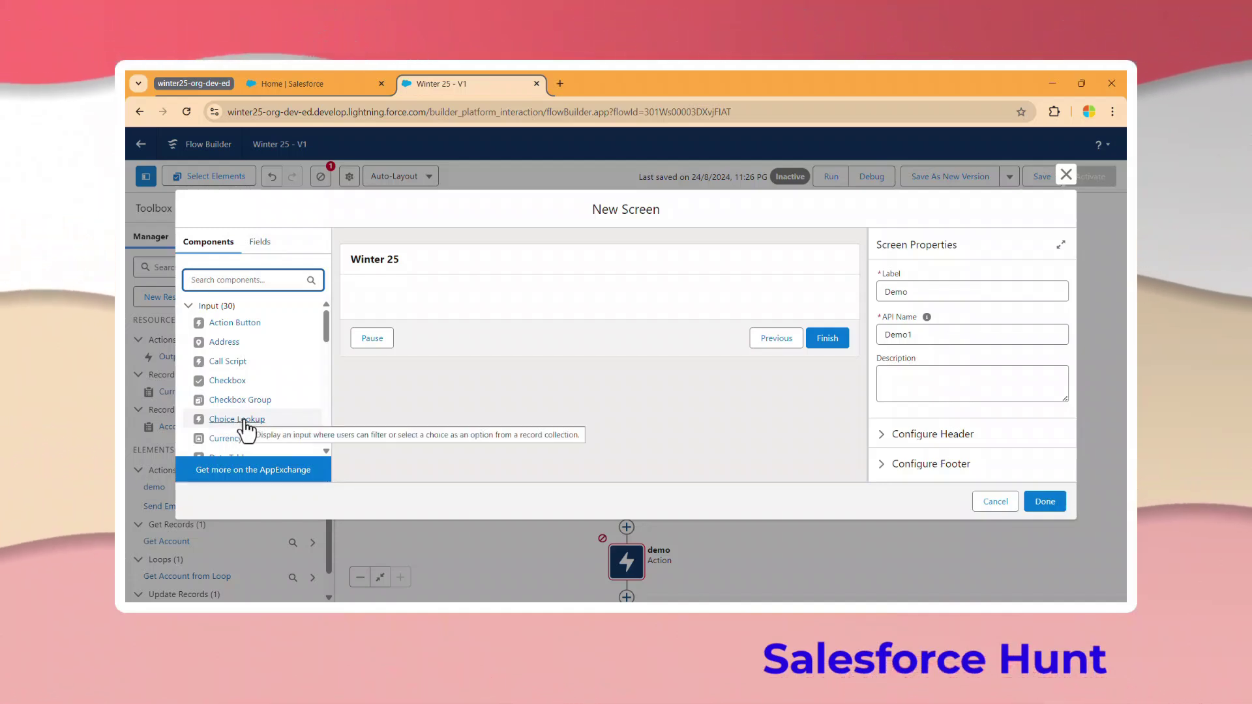
Step: Add a Choice Lookup component to the Demo screen and label it 'Sports'
left_click_drag(302, 425, 400, 321)
left_click(911, 292)
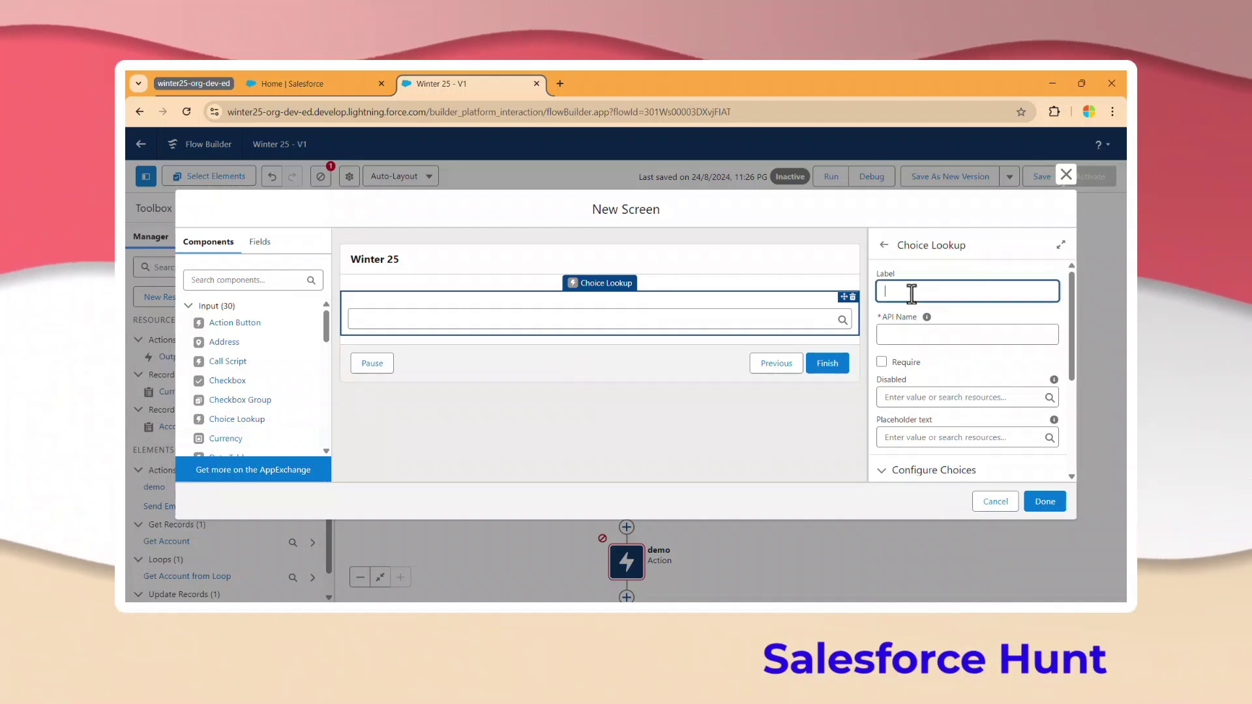
type("Sports")
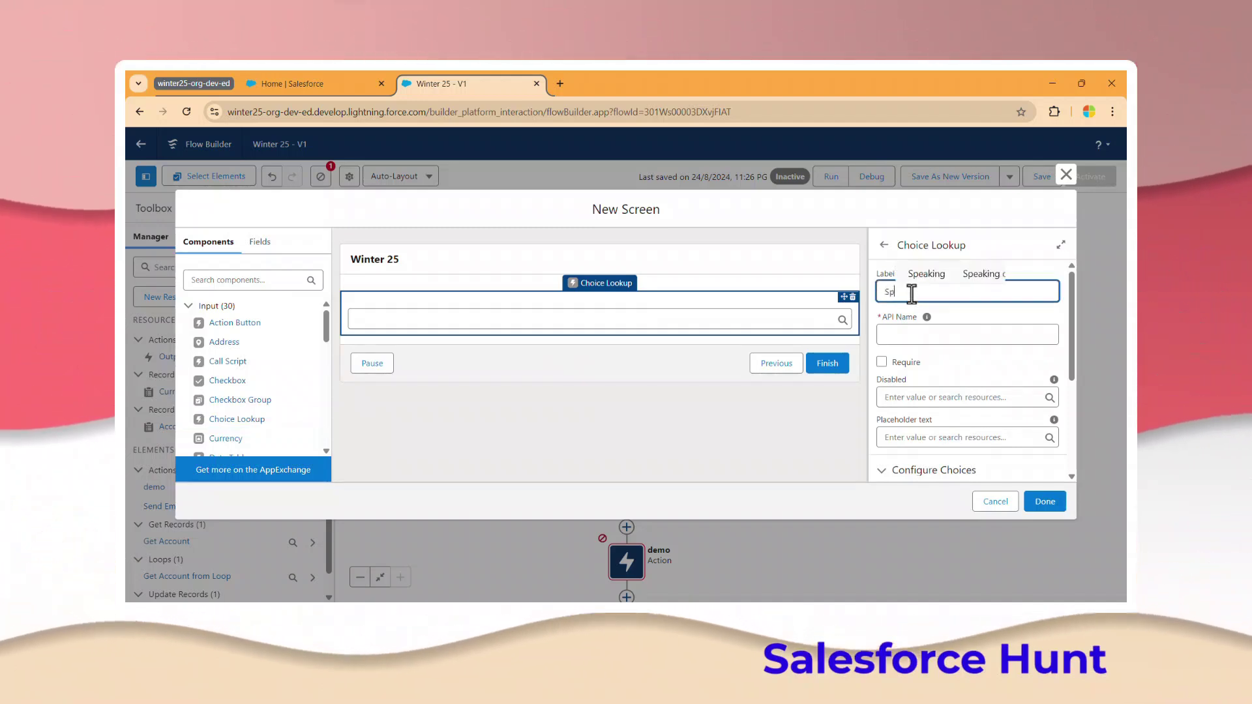
key("Tab")
scroll(965, 369, "down", 5)
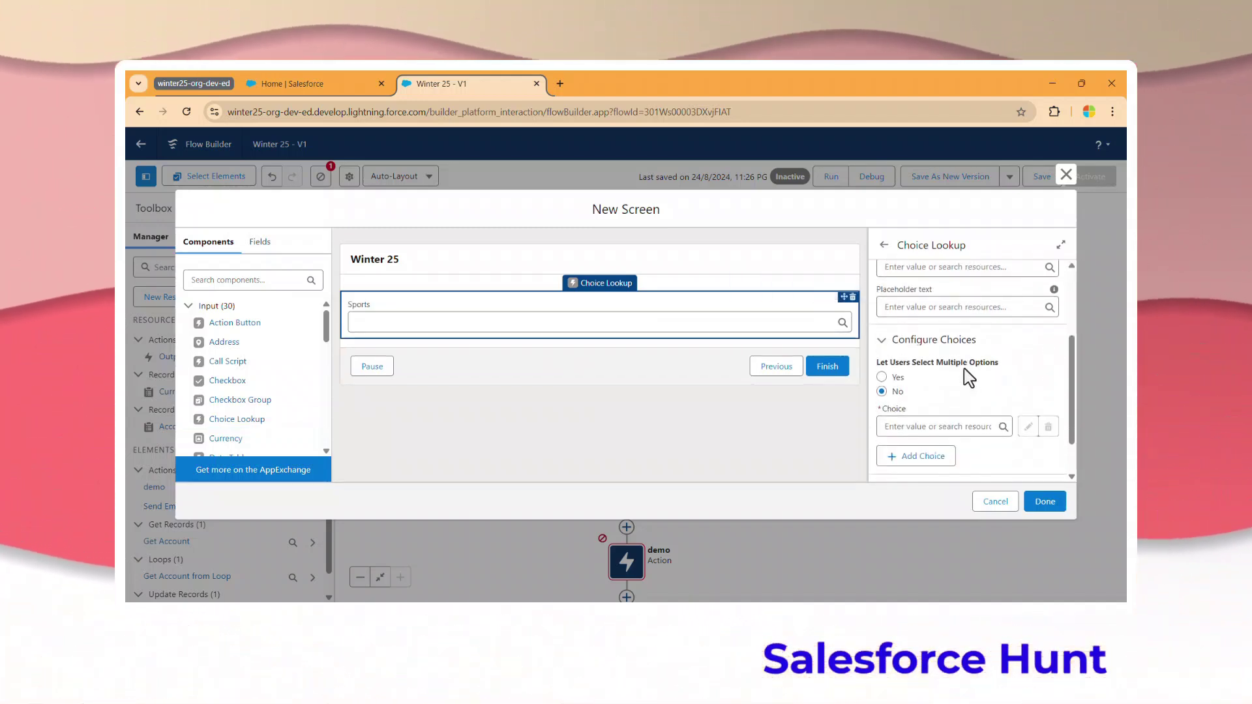
scroll(964, 377, "up", 5)
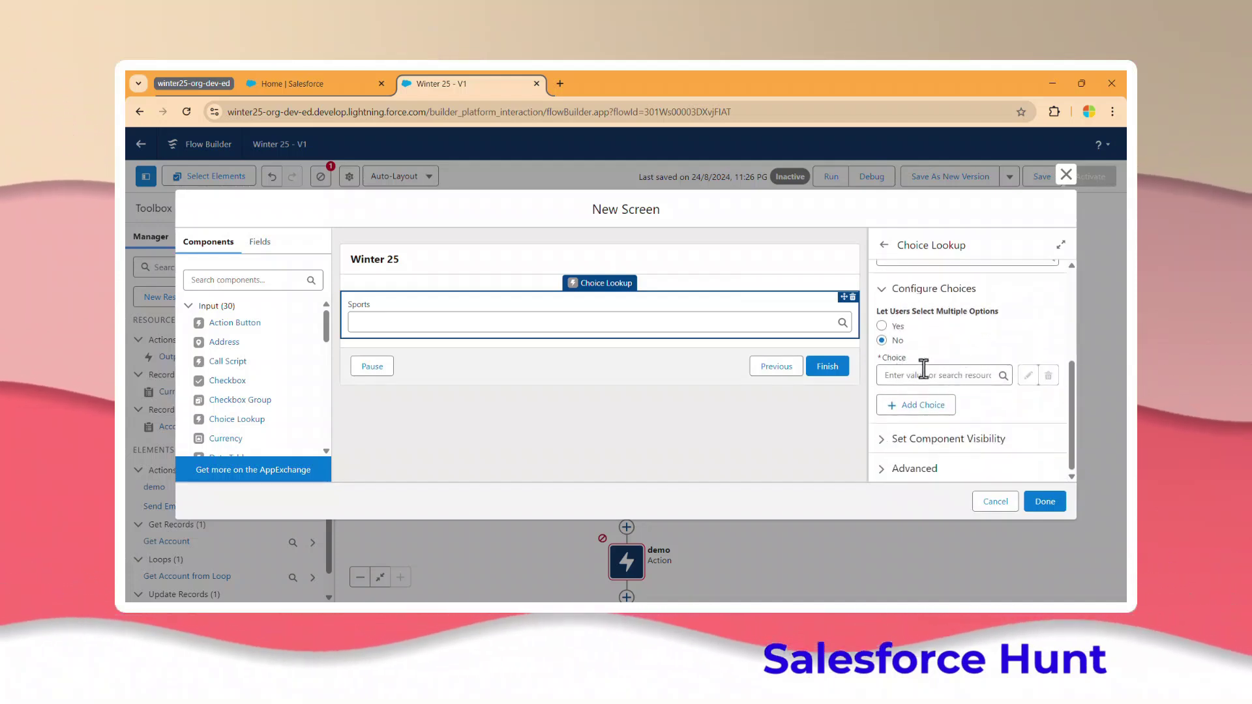
Step: Start a new choice resource for the Sports lookup and view the resource type options
left_click(921, 377)
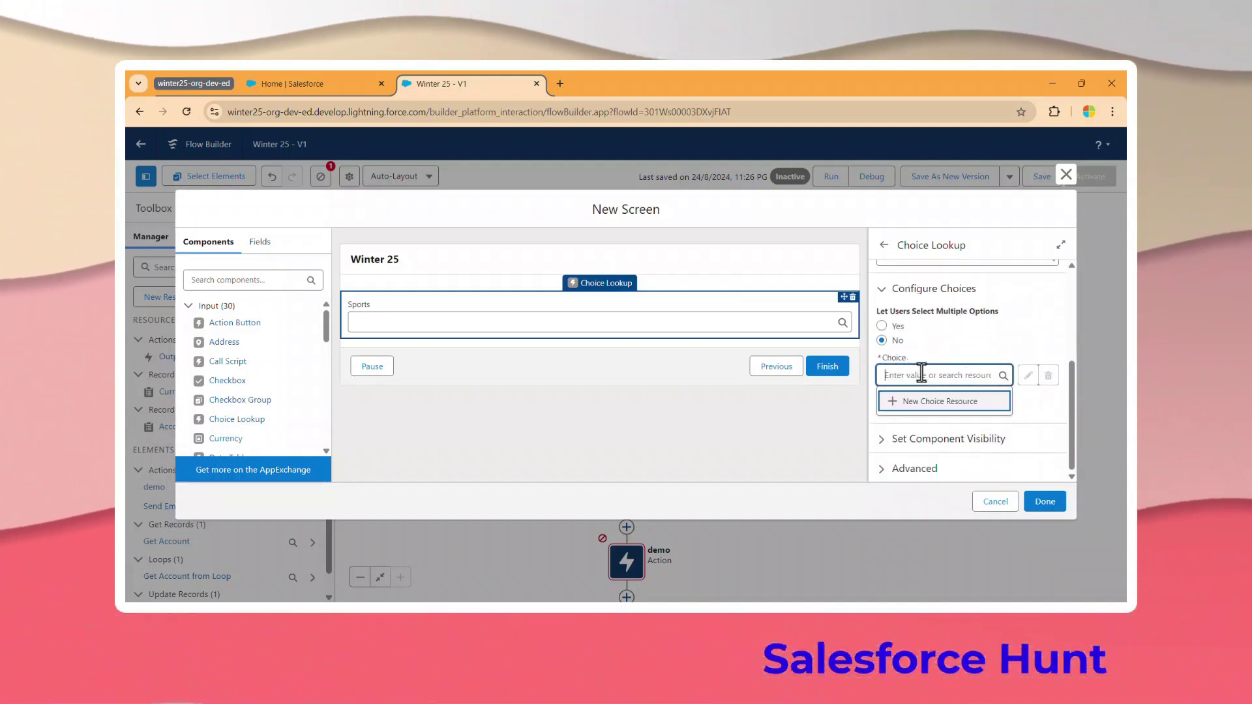
left_click(946, 403)
left_click(421, 318)
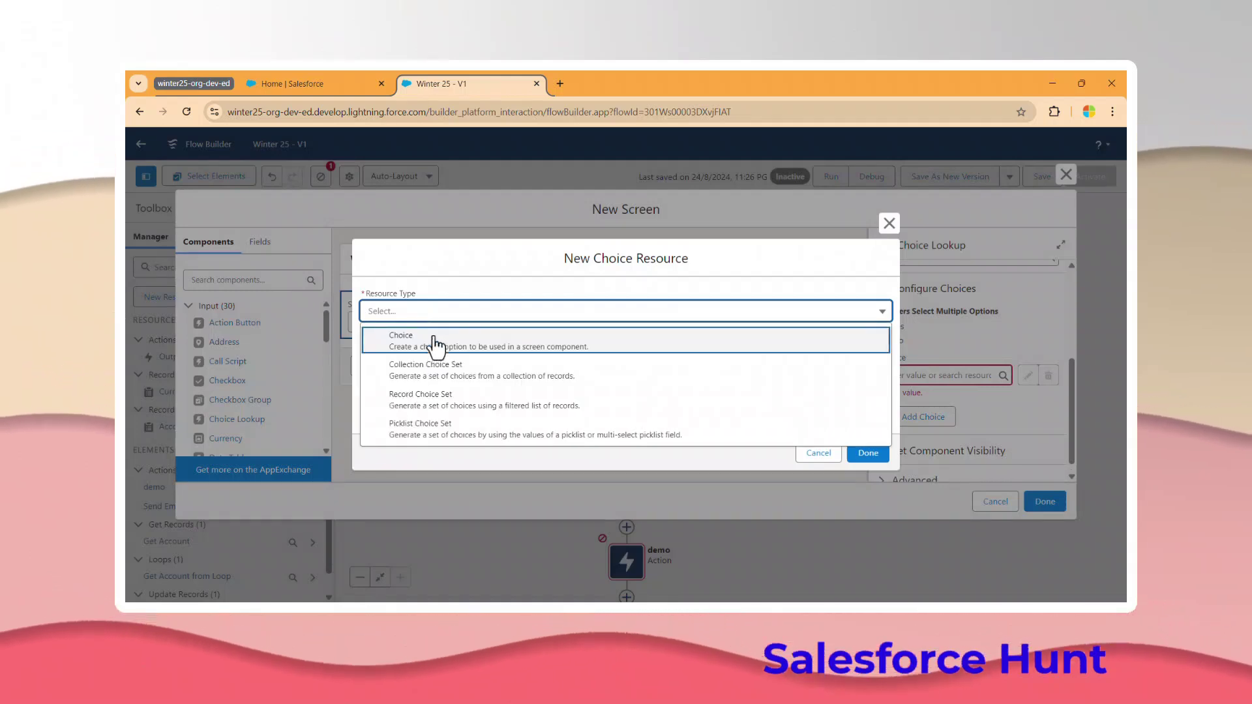